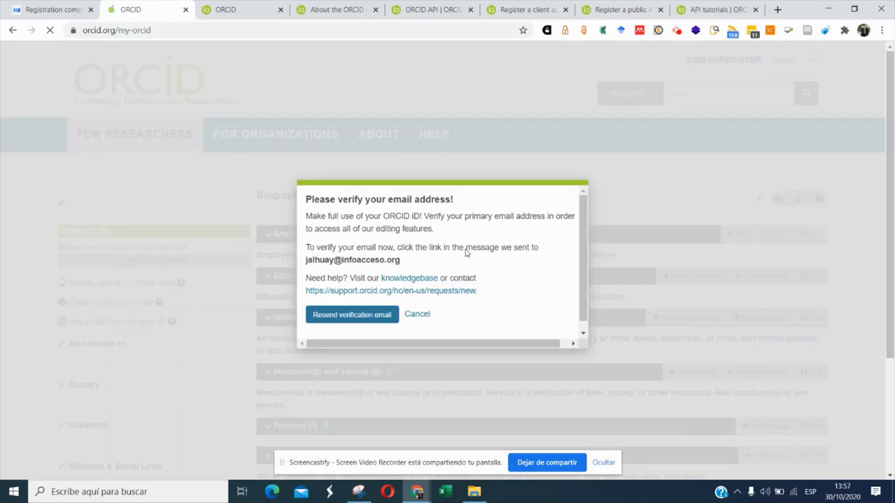
Dismiss the email verification reminder and the LastPass save prompt on the ORCID record page.
click(421, 316)
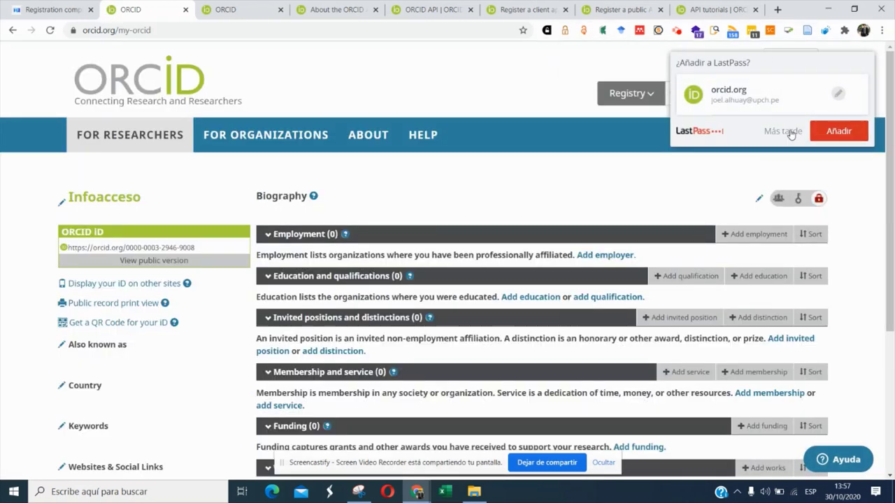
click(814, 132)
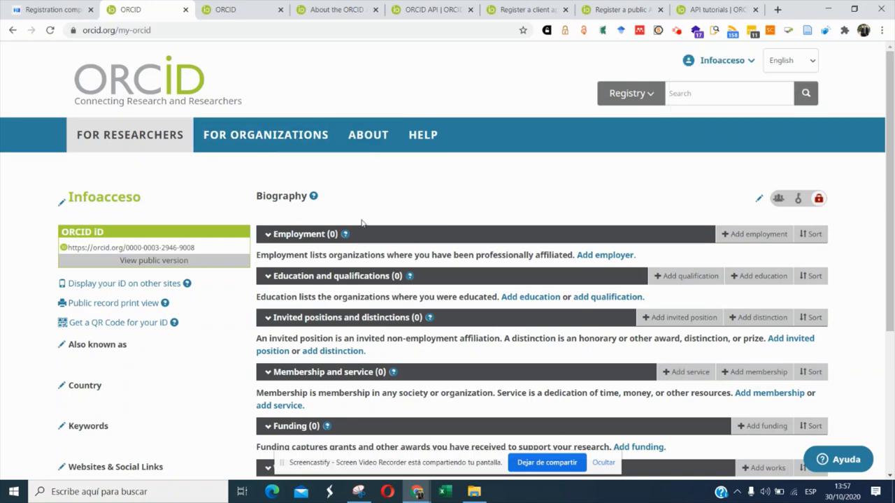
scroll(214, 202, down, 2)
mouse_move(445, 211)
scroll(480, 223, up, 2)
Open the Infoacceso account's settings in a new browser tab and switch to that tab.
click(748, 63)
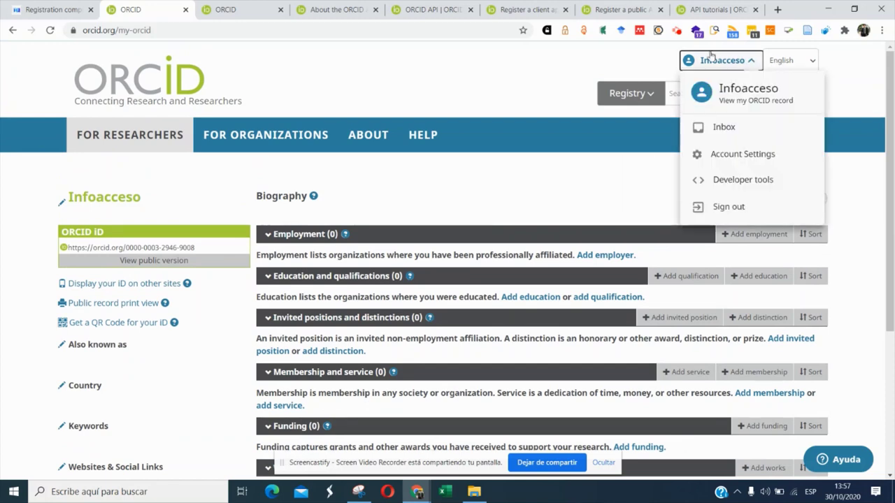
click(751, 67)
click(751, 67)
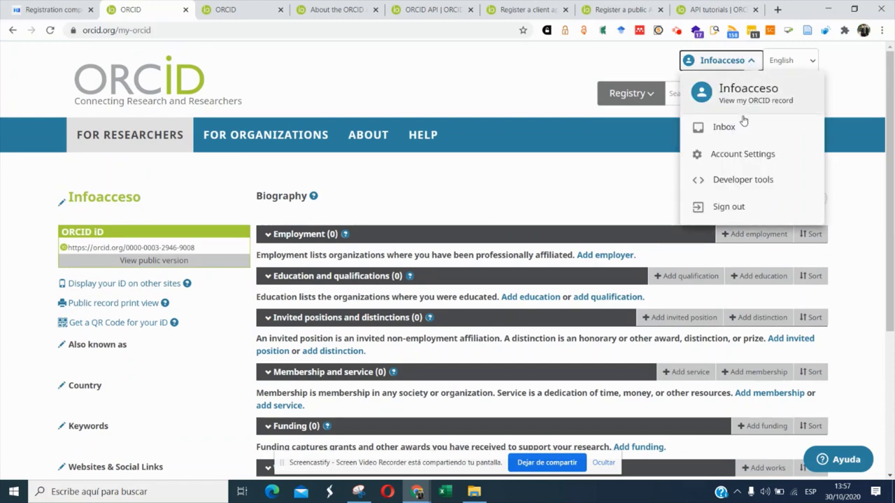
middle_click(728, 157)
click(208, 9)
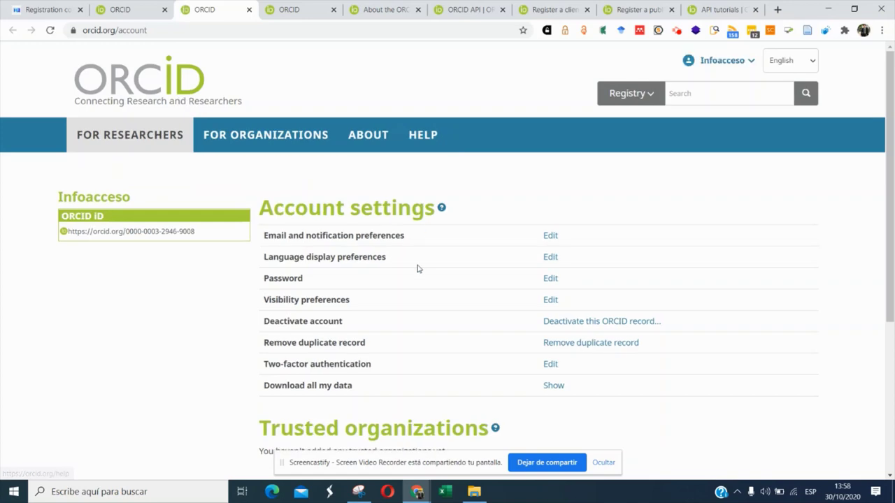
Expand the email and notification preferences and request a verification email for the primary address.
click(551, 237)
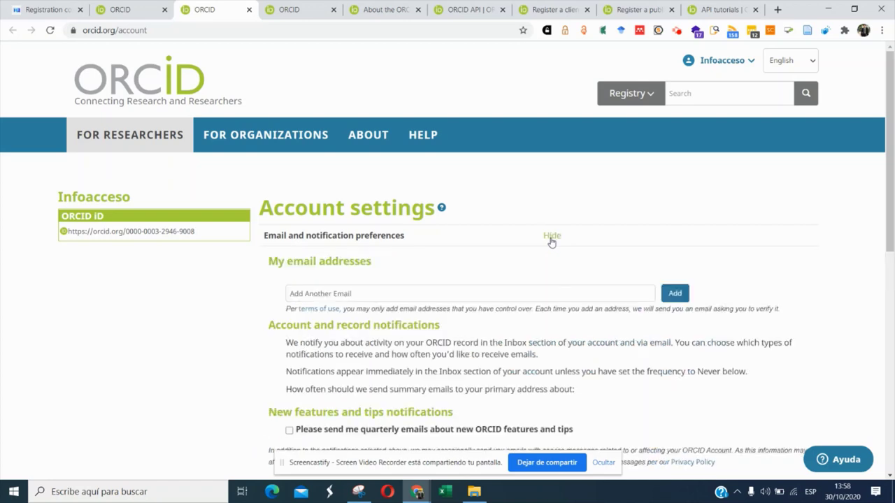
scroll(420, 280, down, 2)
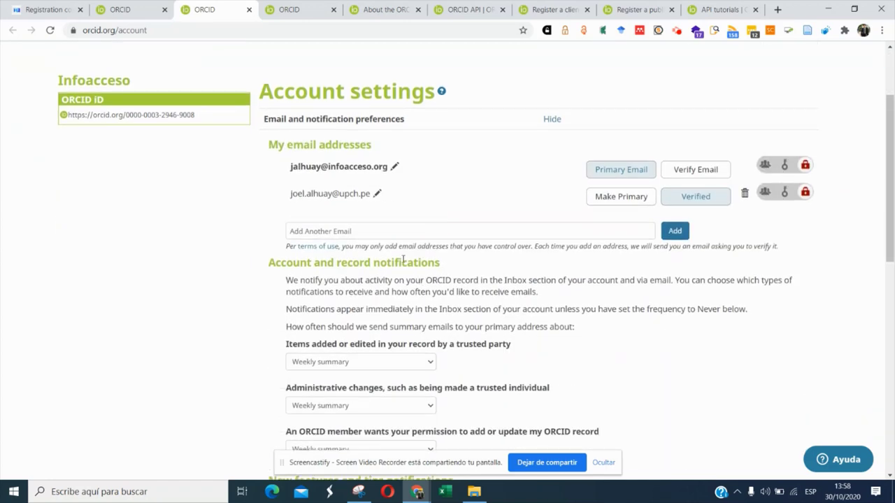
triple_click(629, 169)
scroll(674, 210, up, 1)
scroll(756, 293, down, 1)
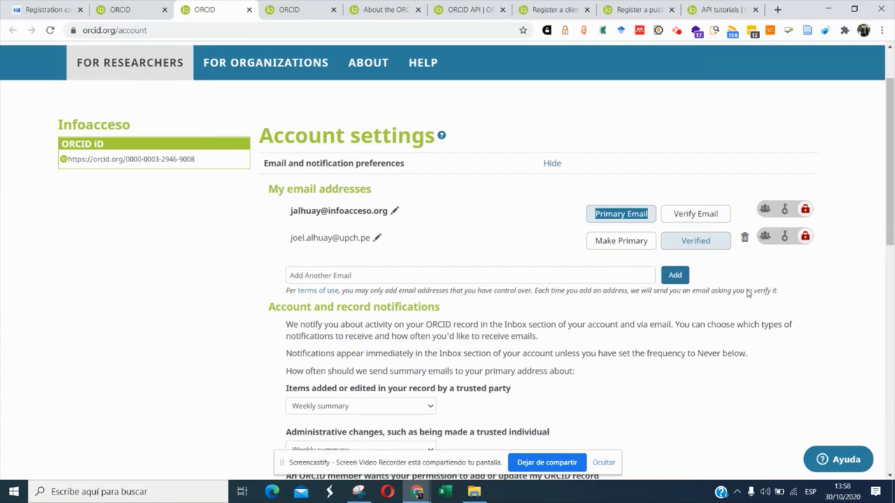
click(582, 187)
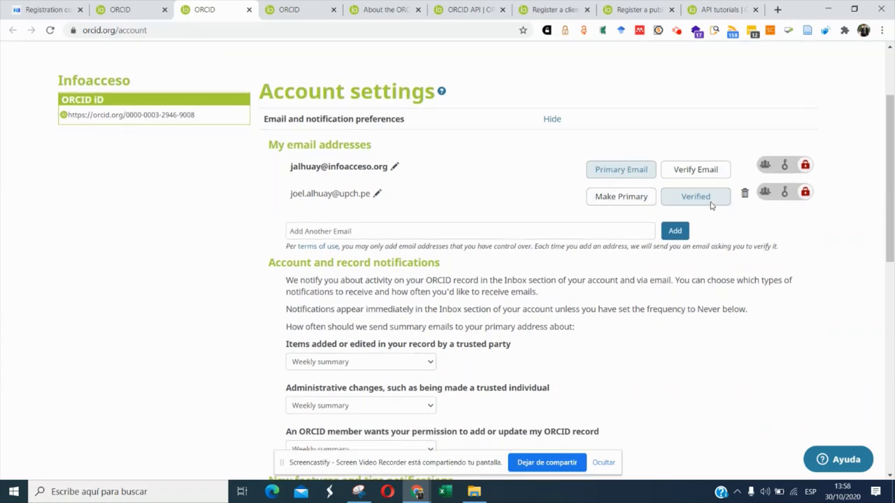
scroll(574, 220, down, 1)
scroll(635, 231, up, 2)
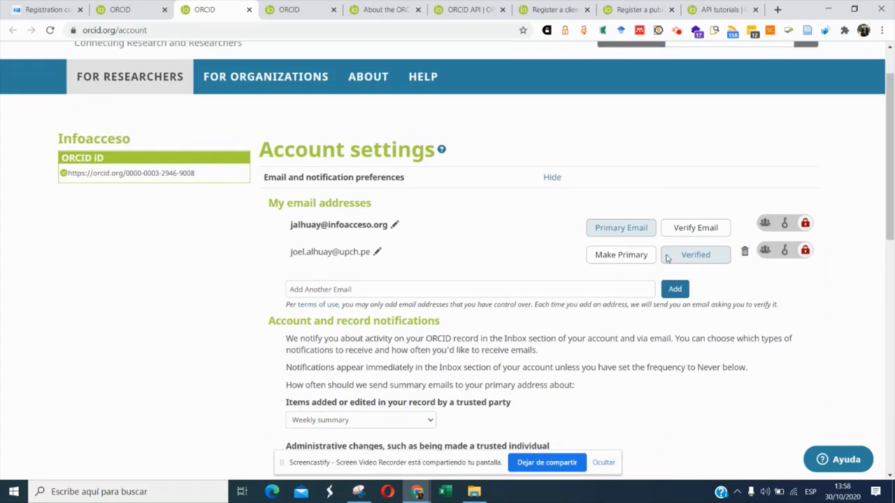
click(707, 236)
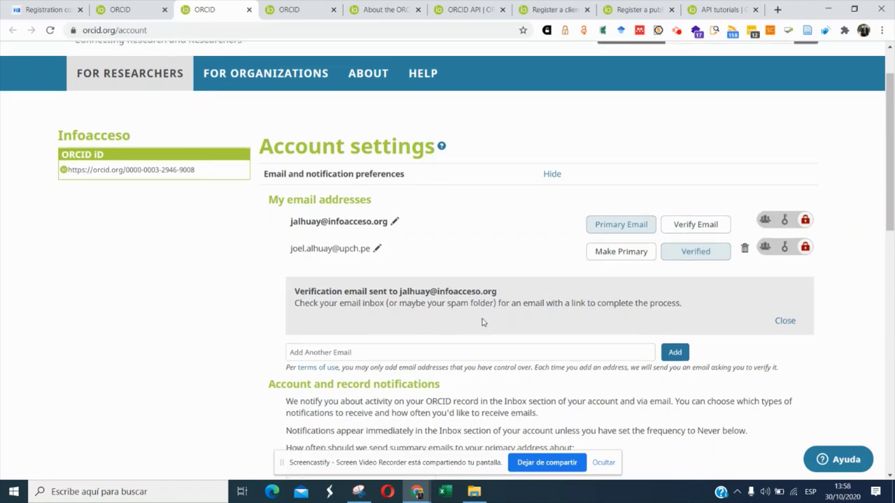
Read the verification notice and review the primary, verified and visibility settings of the email addresses.
scroll(482, 321, down, 1)
click(479, 294)
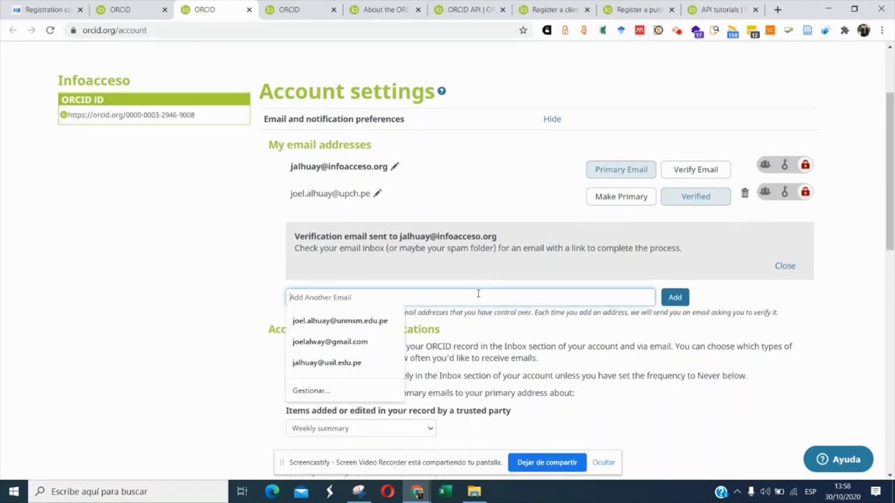
triple_click(468, 247)
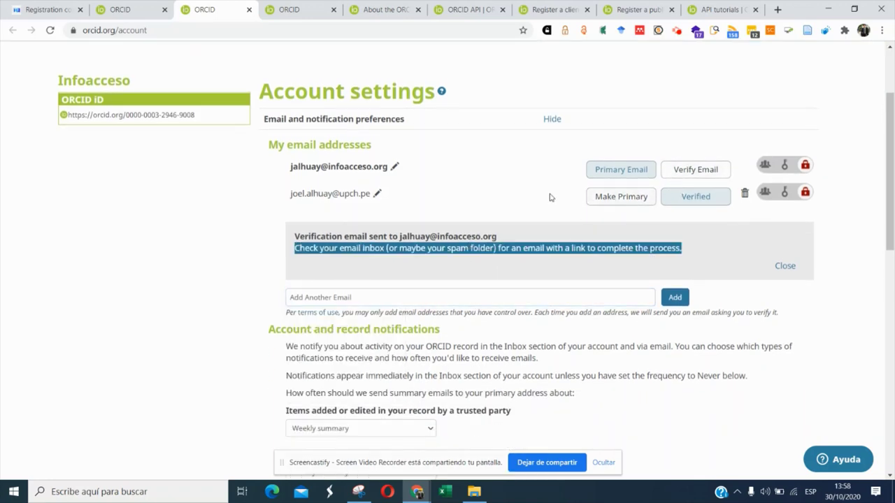
click(498, 193)
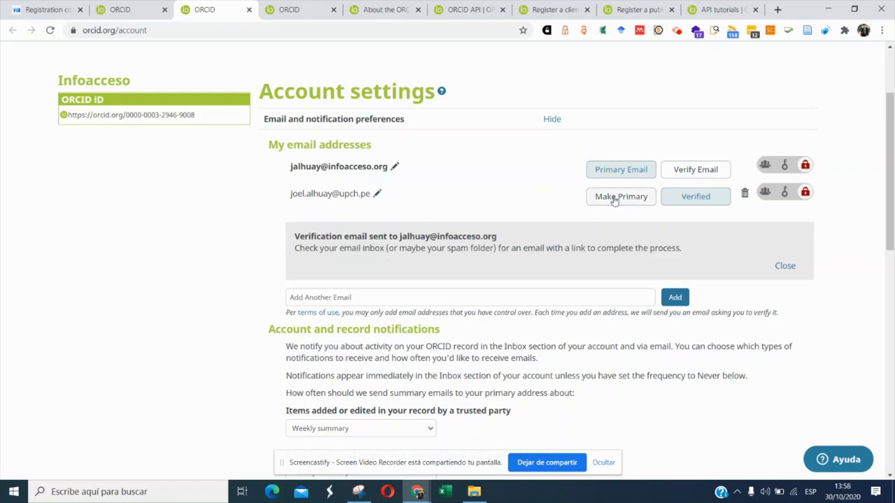
scroll(538, 209, up, 3)
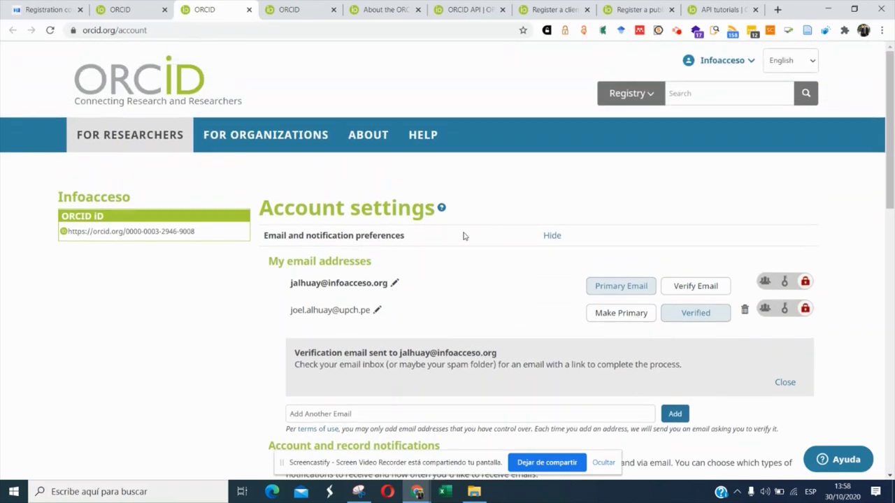
mouse_move(282, 151)
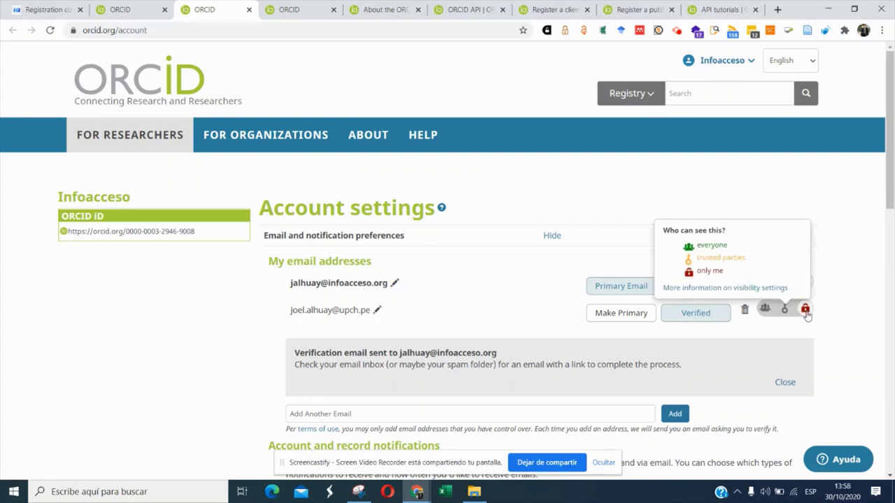
Look at the account settings on sandbox.orcid.org for comparison and return to the orcid.org account settings.
click(139, 34)
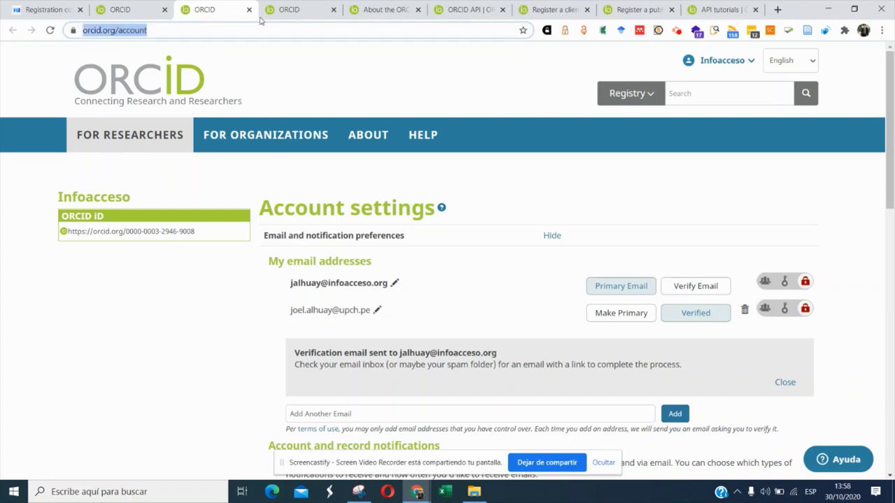
key(ctrl+Tab)
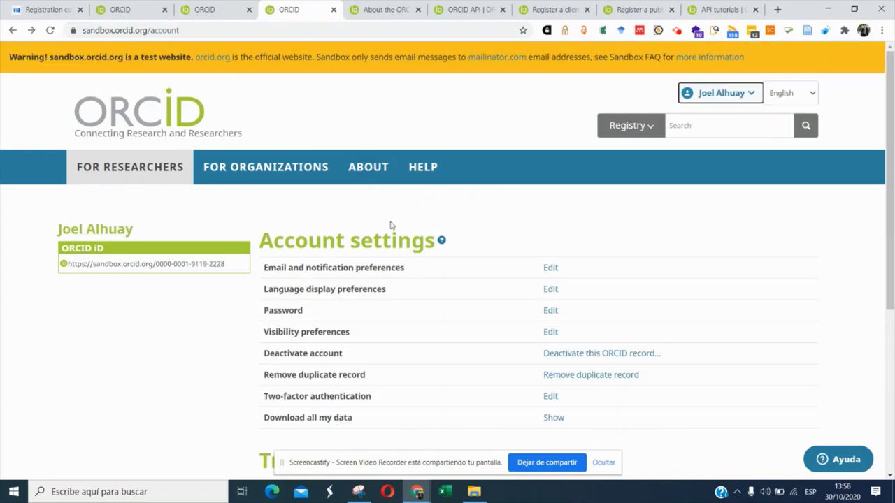
double_click(720, 96)
click(720, 96)
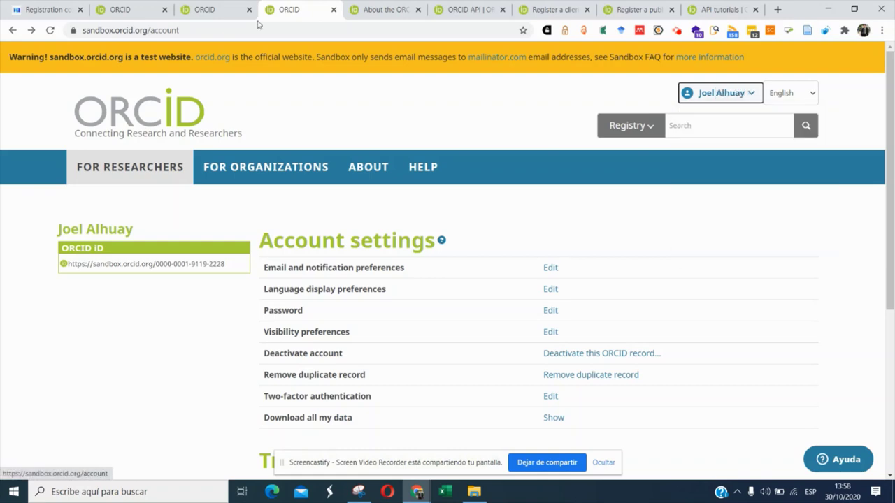
click(227, 5)
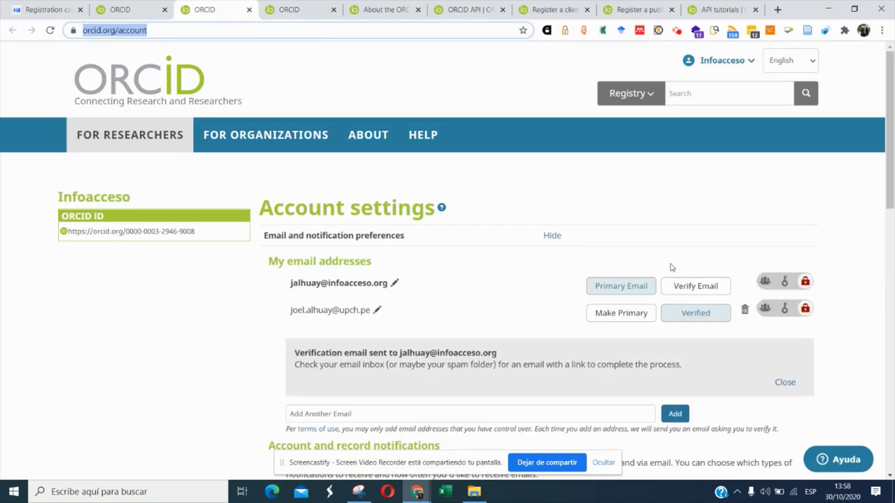
Open the Developer tools page of the Infoacceso account and look over the public API information.
click(735, 60)
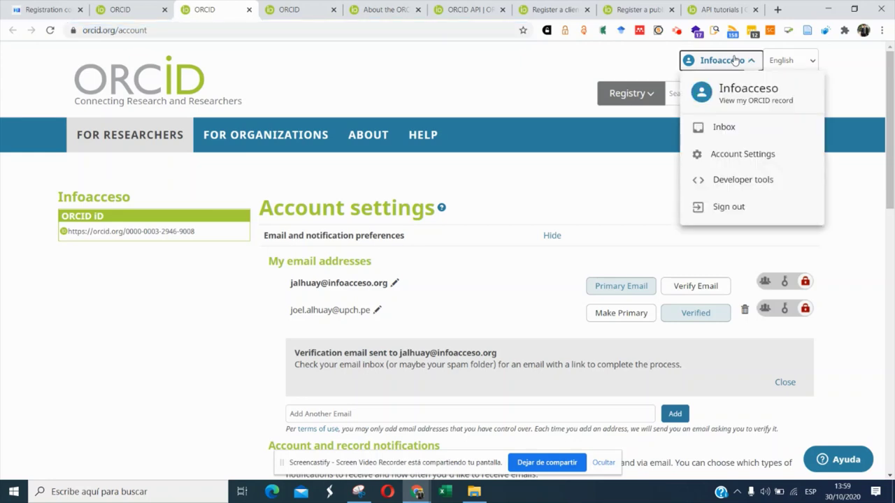
click(730, 180)
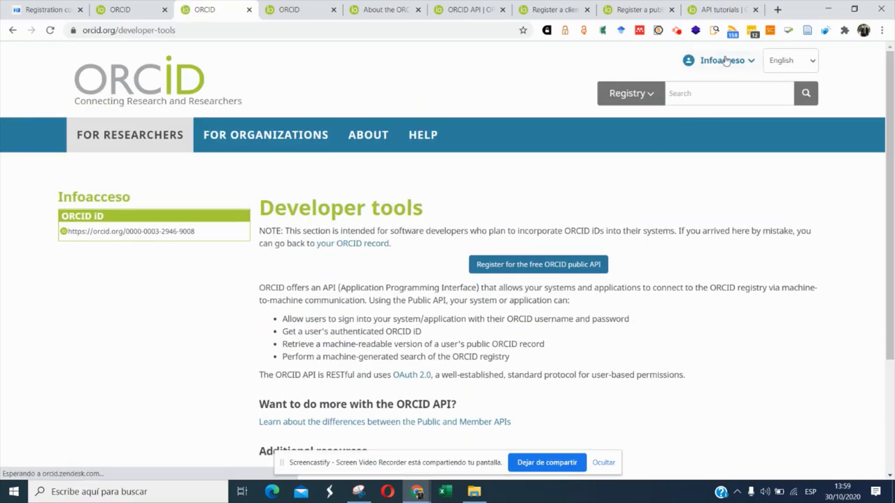
click(726, 62)
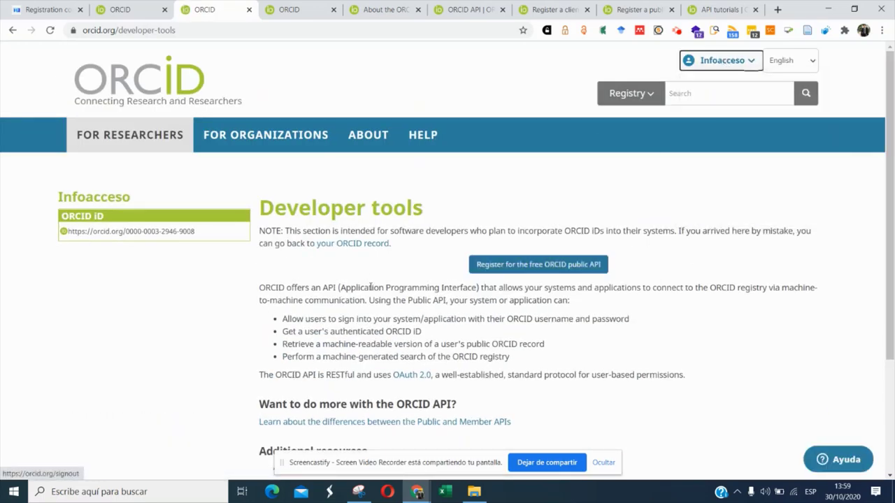
scroll(570, 262, down, 1)
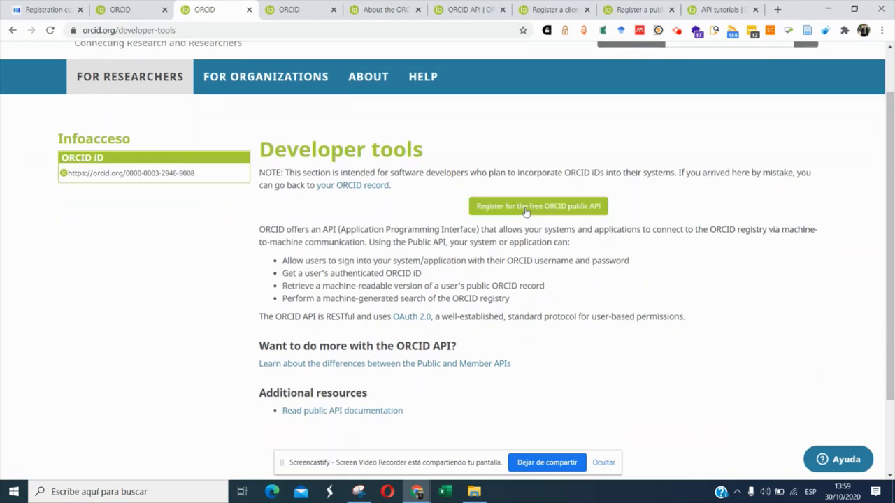
scroll(505, 269, up, 1)
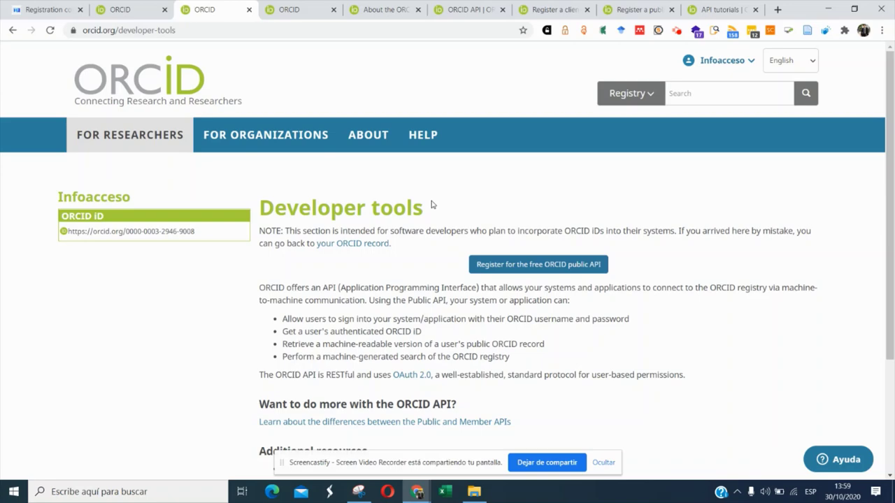
Register for the free ORCID public API, consenting to the Public Client Terms of Service.
click(513, 268)
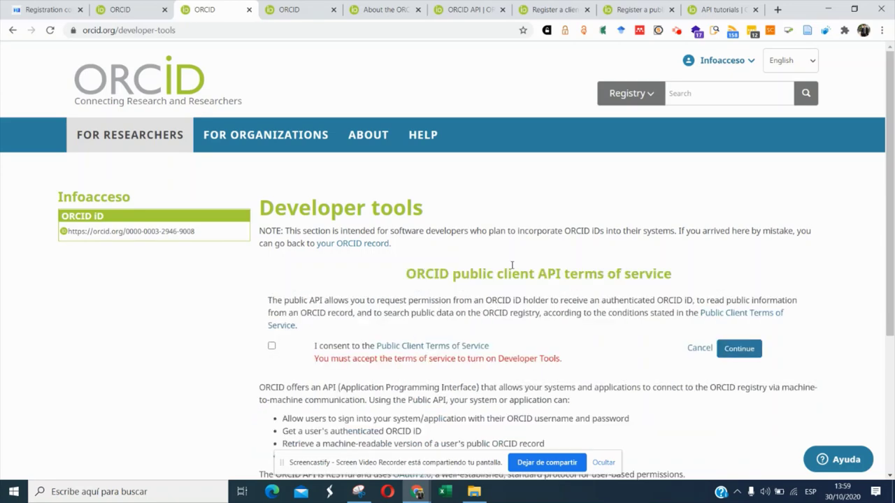
scroll(512, 265, down, 2)
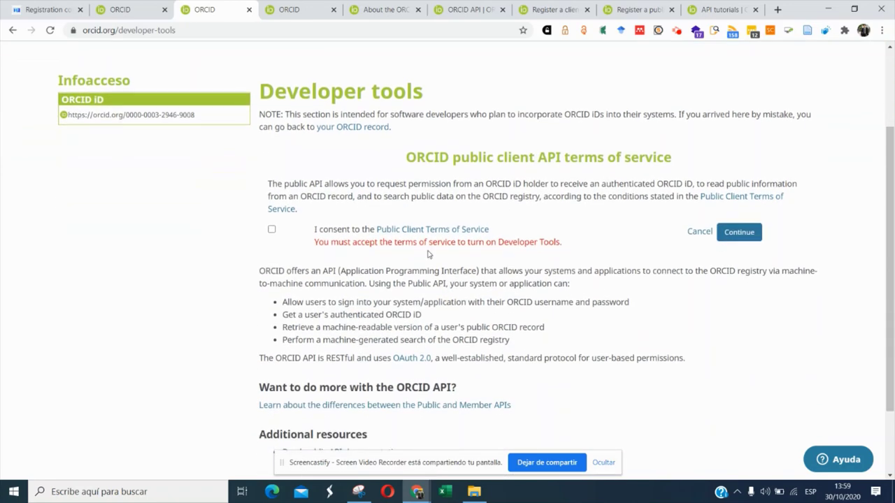
click(271, 229)
click(746, 236)
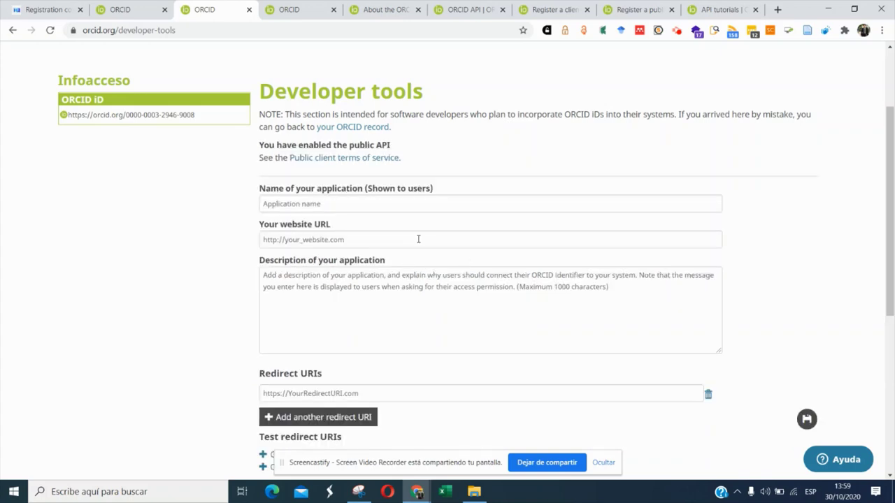
Review the application name, website URL and description in the public API application form.
click(434, 198)
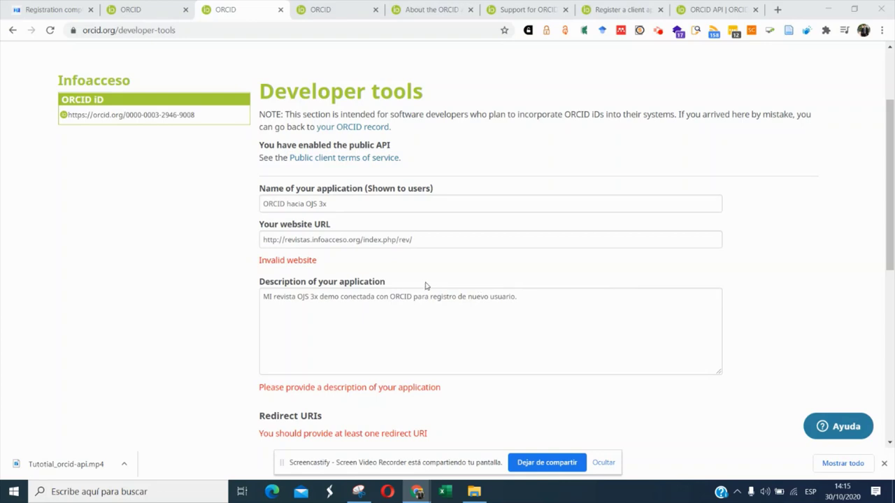
click(445, 242)
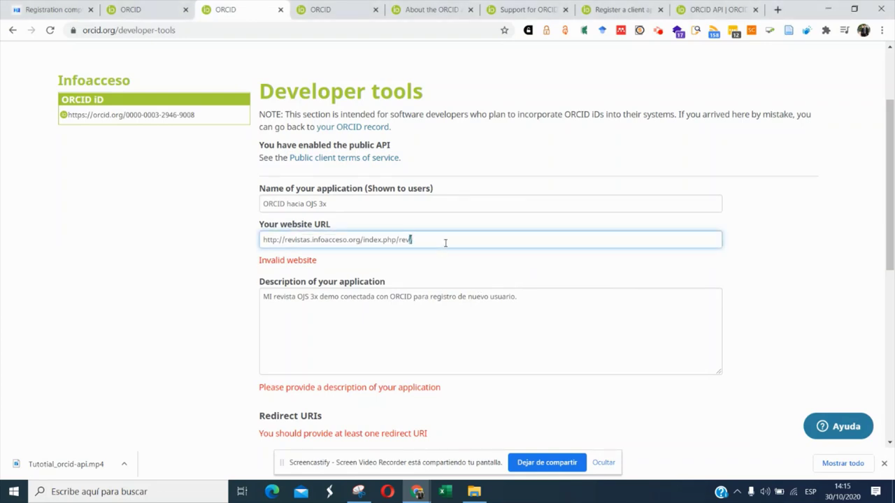
key(ctrl+a)
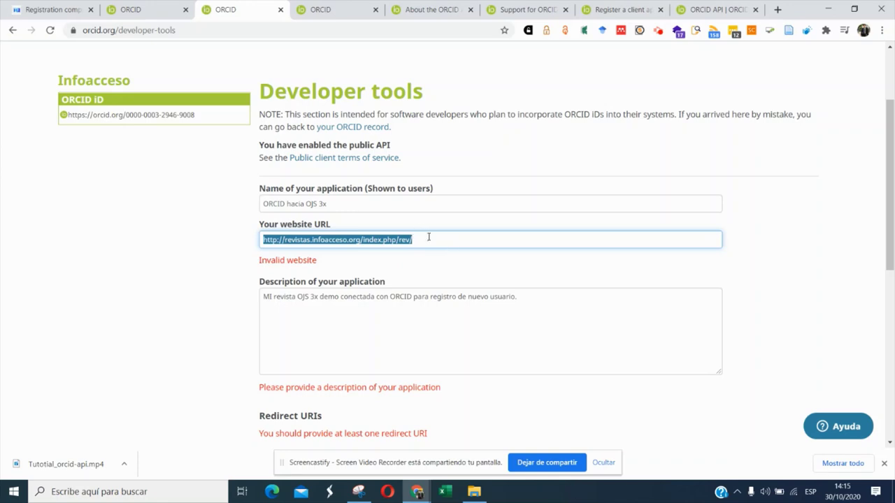
scroll(447, 246, down, 2)
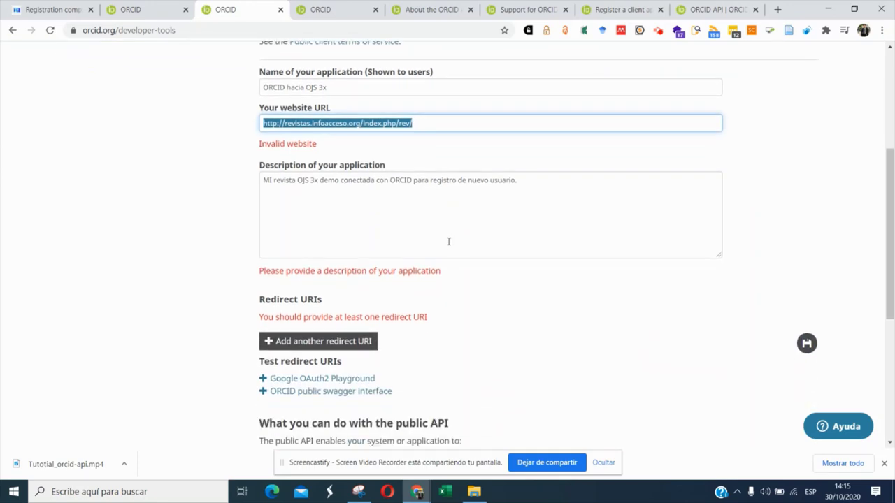
click(504, 183)
key(ctrl+a)
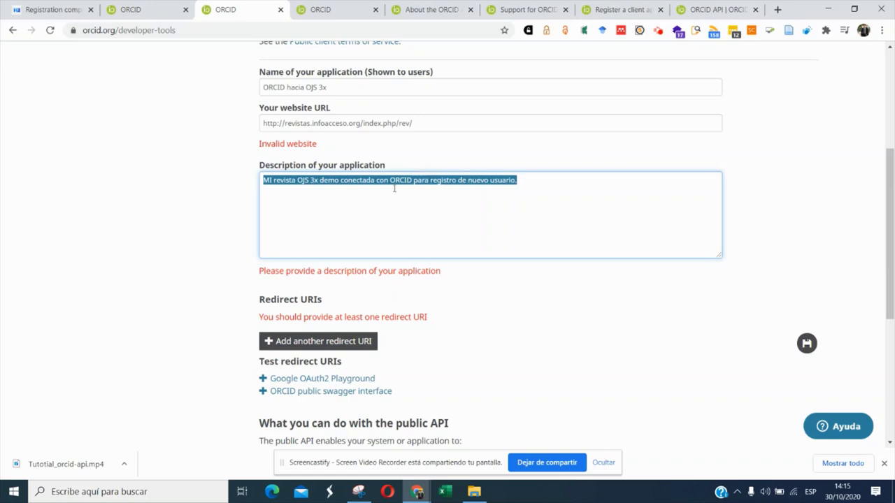
click(546, 193)
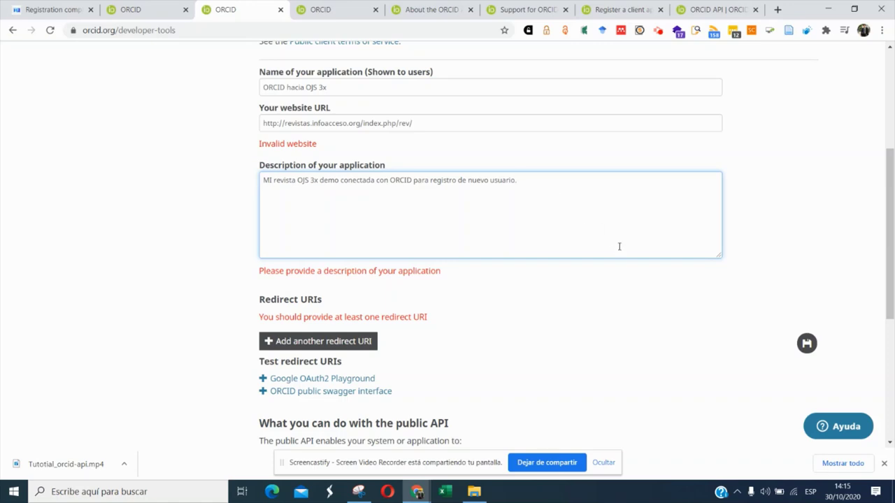
scroll(587, 311, up, 1)
scroll(597, 324, down, 1)
scroll(657, 293, up, 1)
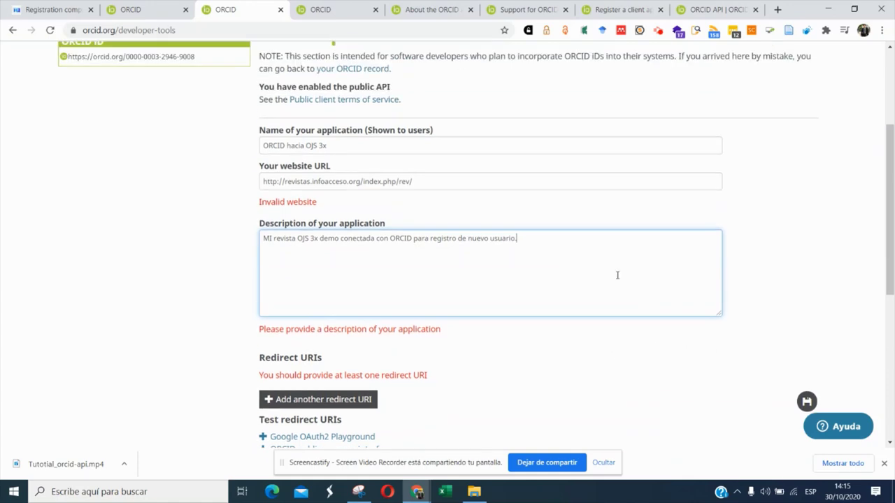
Try to save the public API application form and add an empty redirect URI entry.
key(ctrl+a)
click(595, 249)
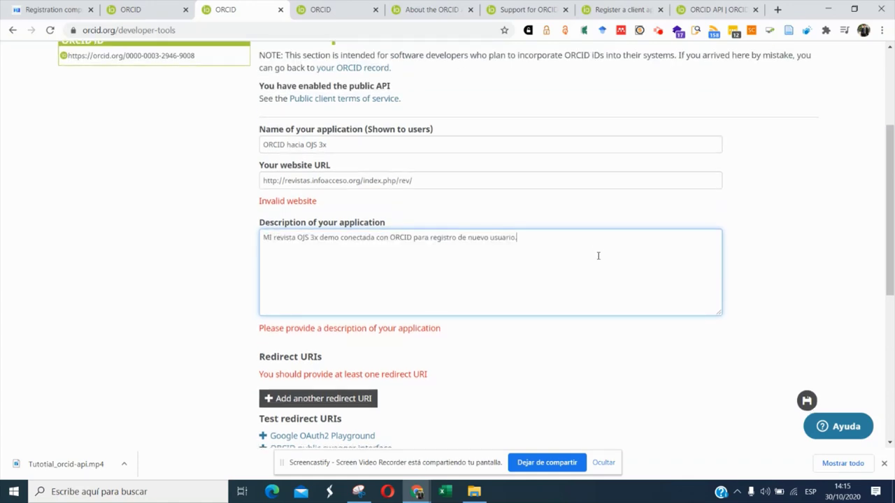
scroll(595, 252, down, 1)
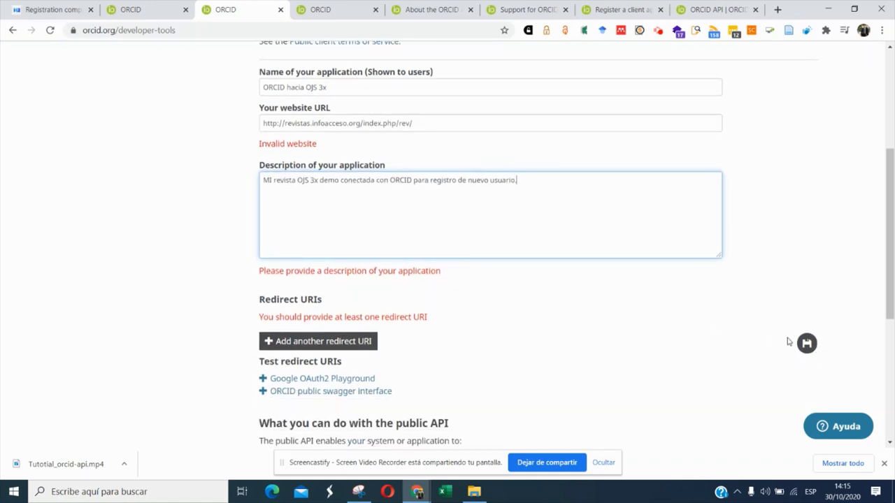
click(809, 345)
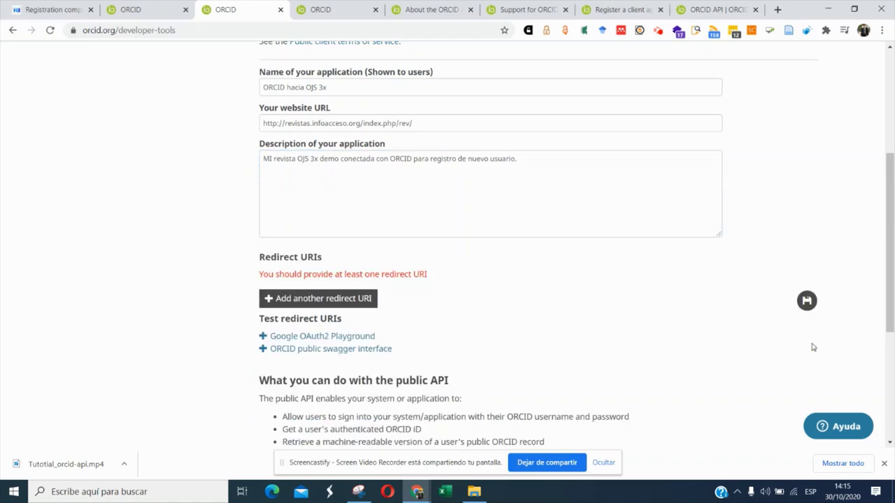
click(369, 297)
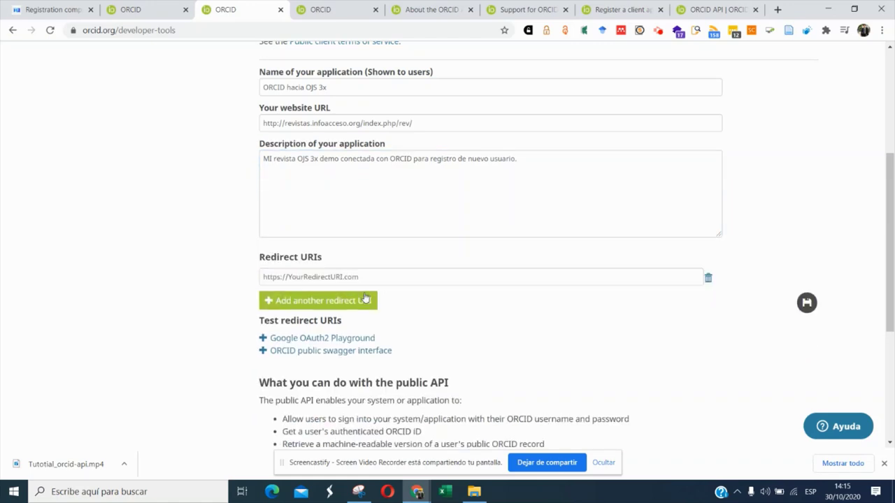
click(363, 273)
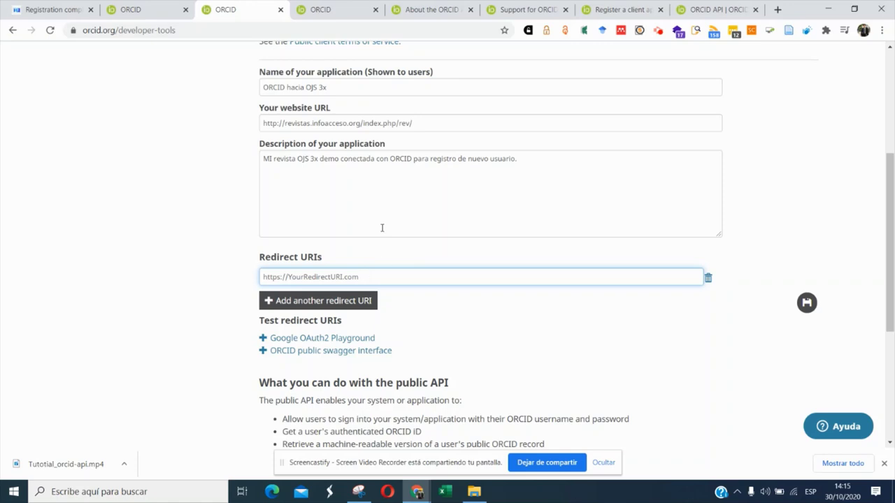
click(357, 123)
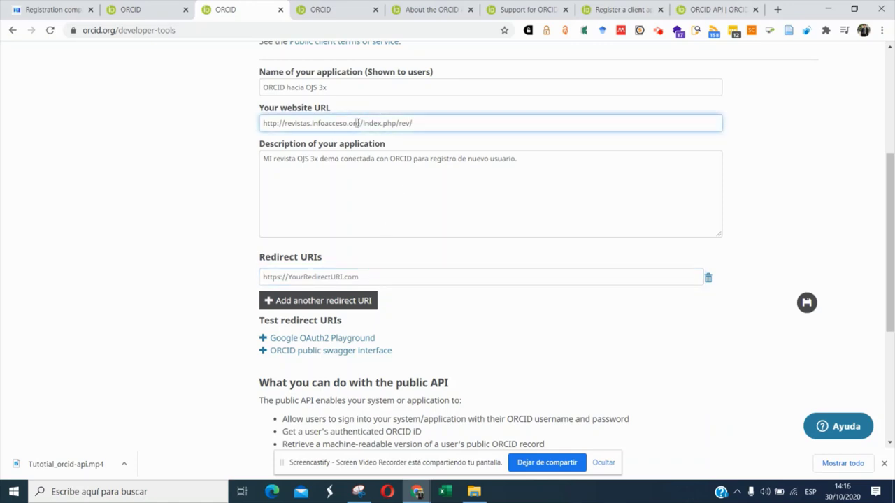
drag(357, 124, 263, 123)
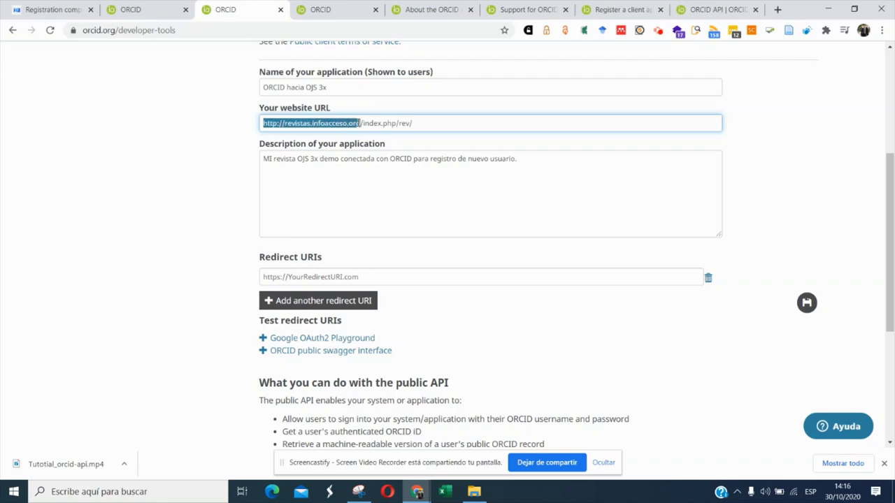
click(356, 123)
click(394, 273)
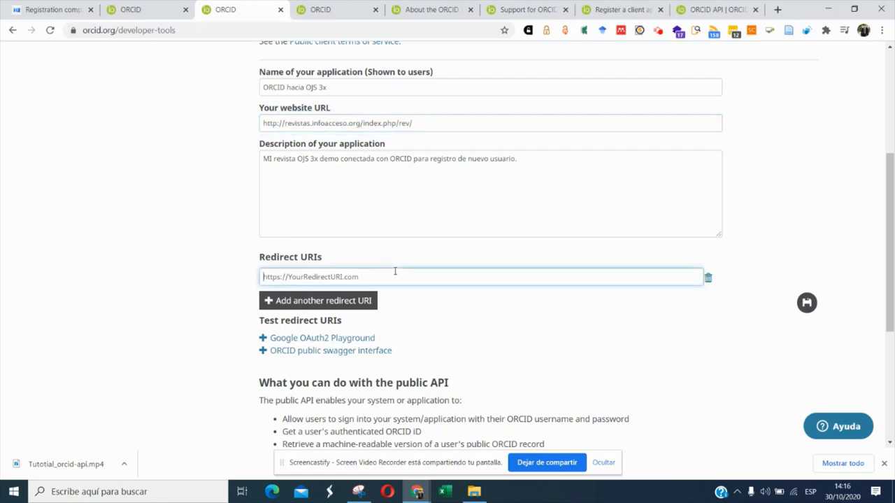
text(https://orcid.org/organizations/integrators/API)
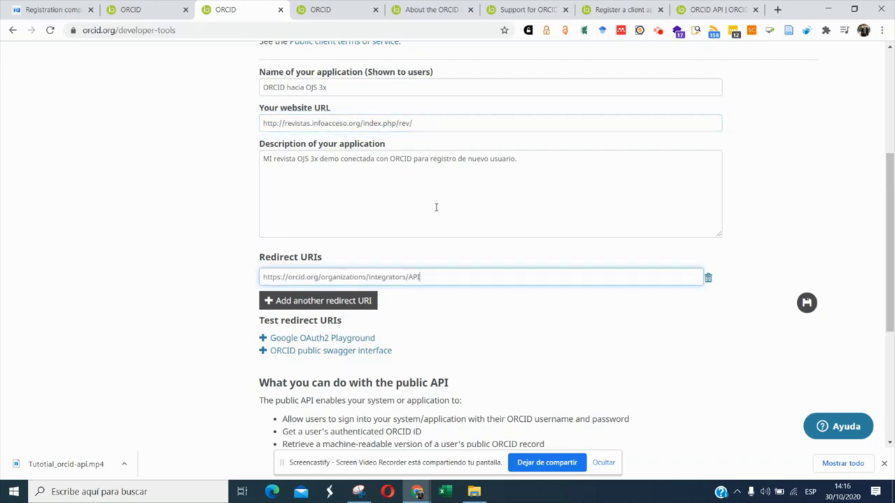
key(ctrl+z)
double_click(318, 124)
triple_click(318, 124)
key(ctrl+c)
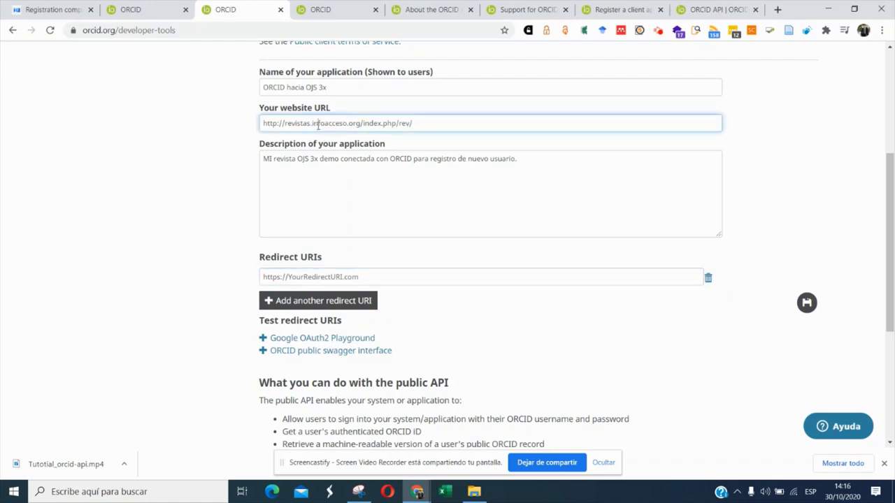
scroll(318, 125, down, 3)
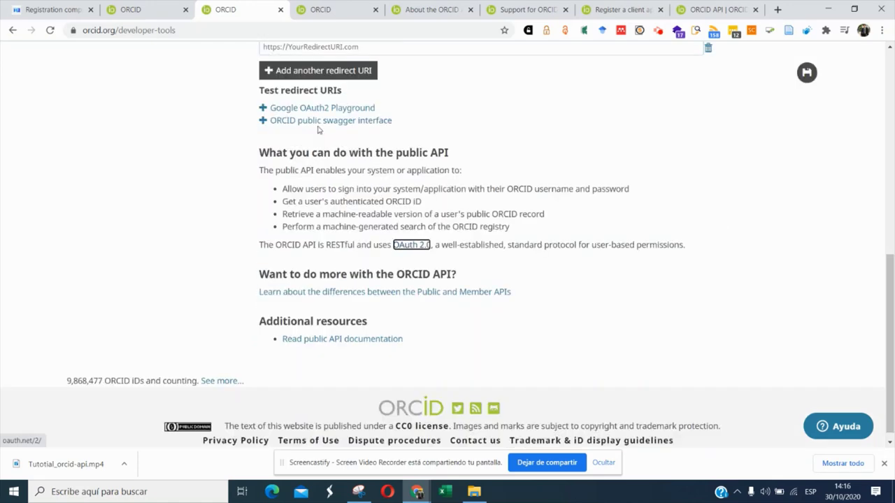
scroll(319, 129, up, 4)
click(404, 332)
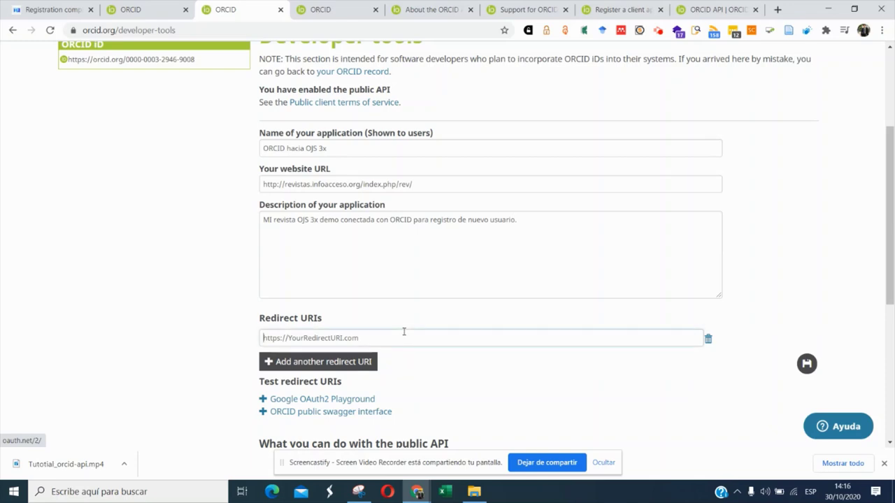
key(ctrl+v)
key(BackSpace)
key(BackSpace)
key(BackSpace)
key(BackSpace)
key(BackSpace)
key(BackSpace)
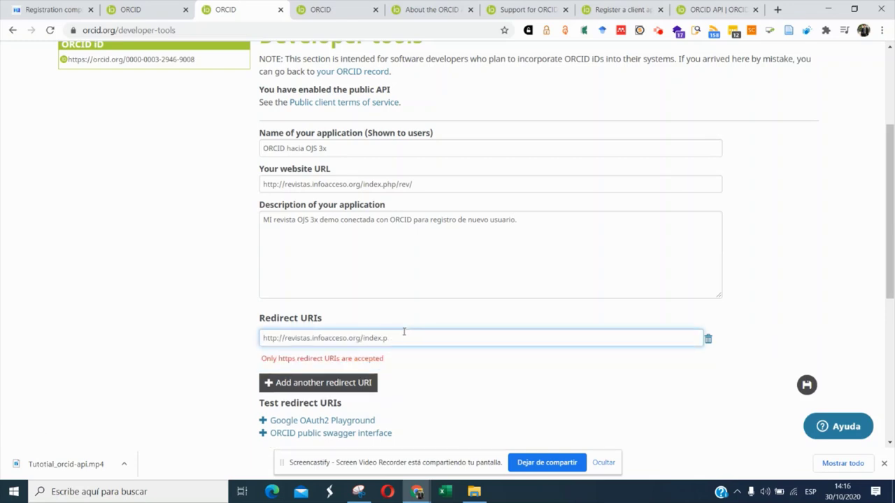
key(BackSpace)
key(BackSpace)
key(BackSpace)
Save the ORCID hacia OJS 3x application with its redirect URI.
click(542, 389)
scroll(612, 363, down, 1)
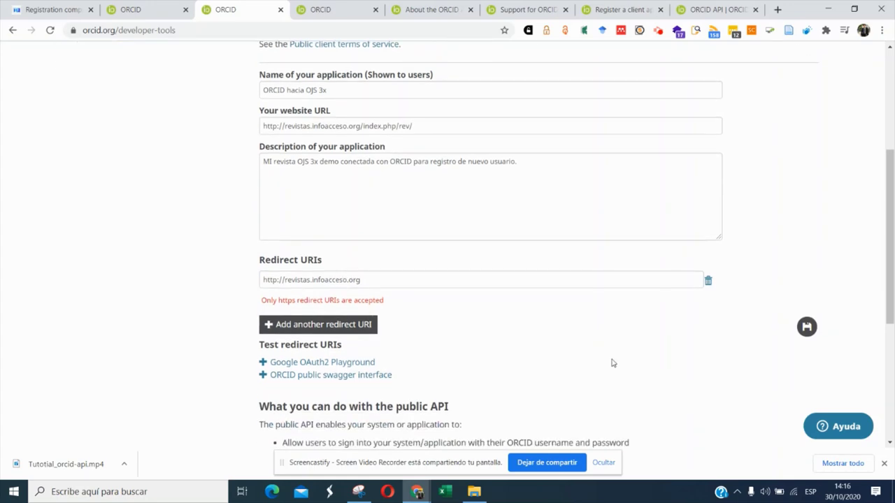
click(807, 327)
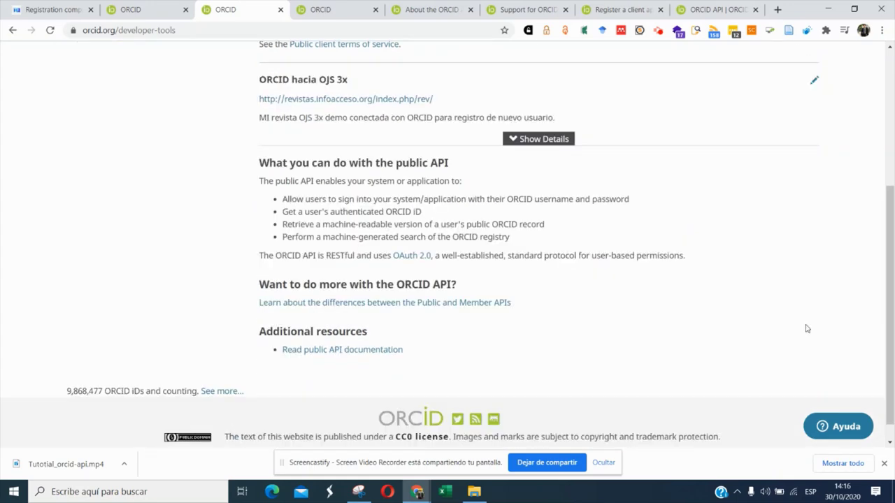
Show the details of the ORCID hacia OJS 3x application and look over its redirect URI, credentials and request samples.
scroll(595, 252, up, 3)
scroll(596, 255, down, 2)
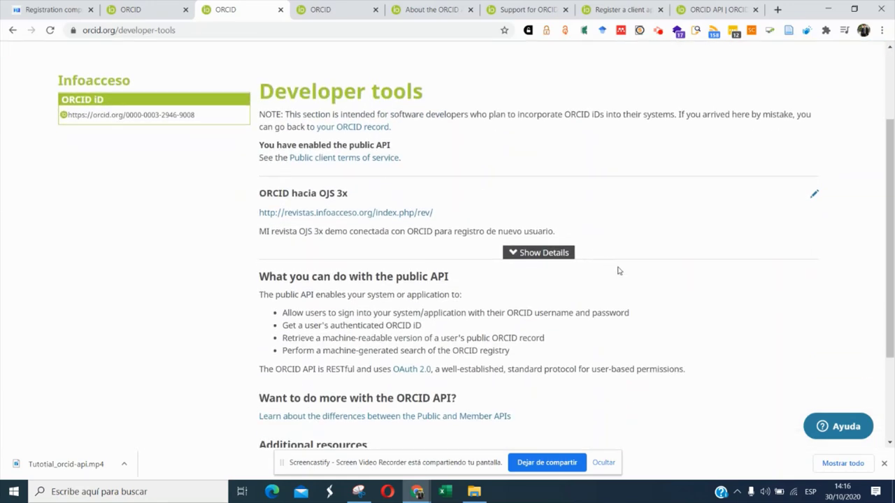
click(515, 252)
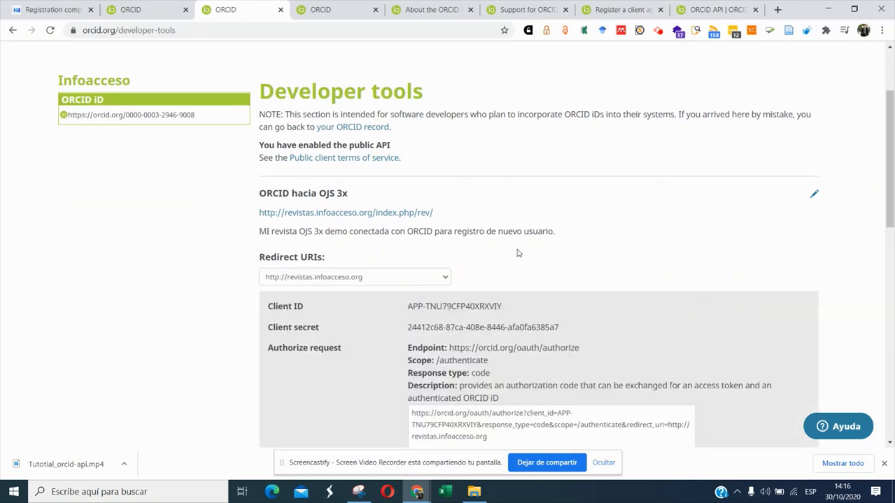
click(445, 277)
click(441, 277)
click(439, 277)
click(525, 267)
scroll(489, 241, down, 2)
scroll(488, 242, down, 2)
scroll(433, 181, up, 3)
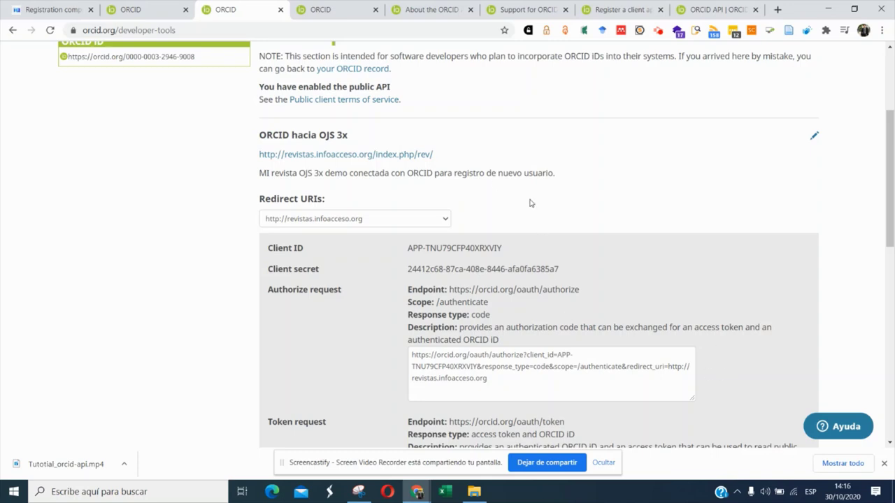
scroll(555, 224, down, 3)
scroll(521, 205, up, 1)
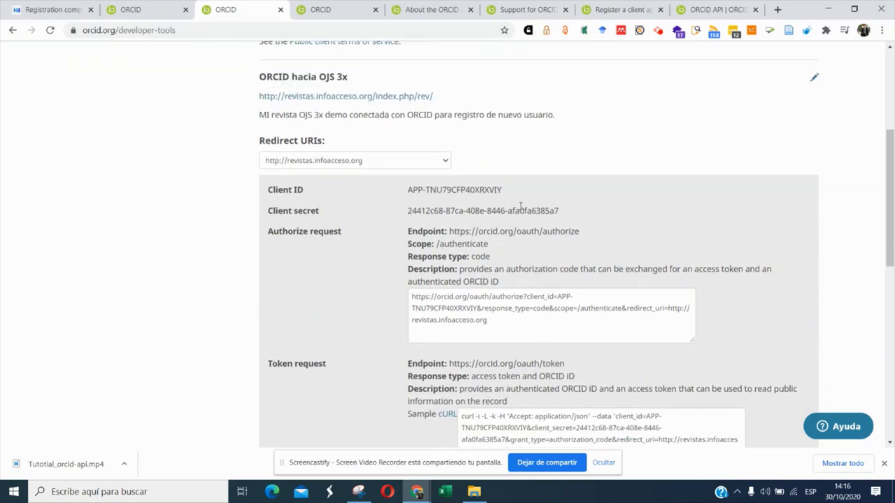
Examine the application's client ID and client secret, its authorize, token and OpenID requests, and the public API notice.
triple_click(521, 206)
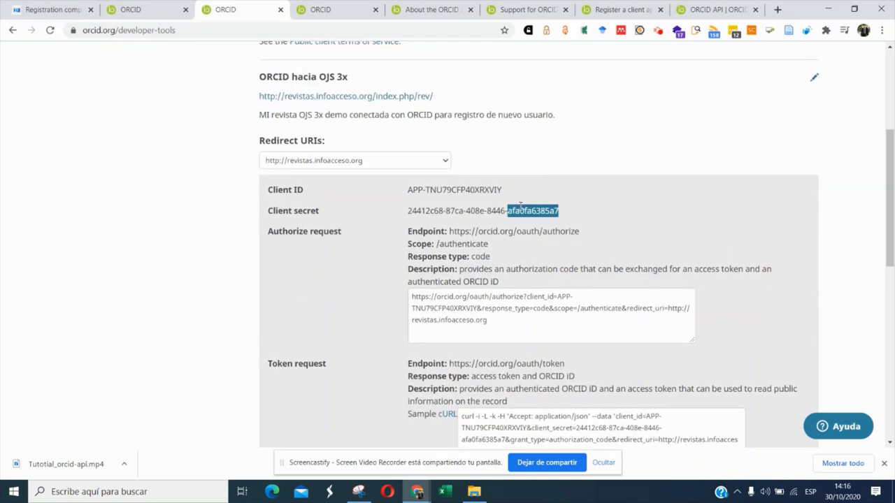
triple_click(436, 190)
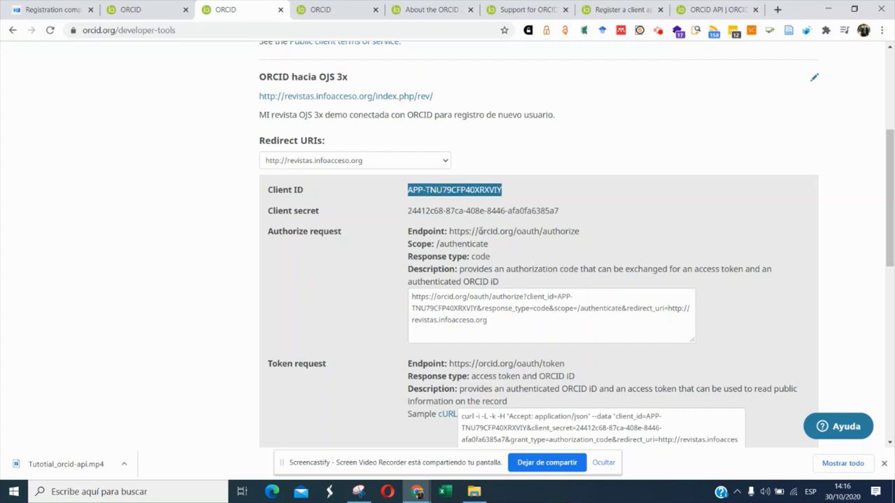
triple_click(463, 207)
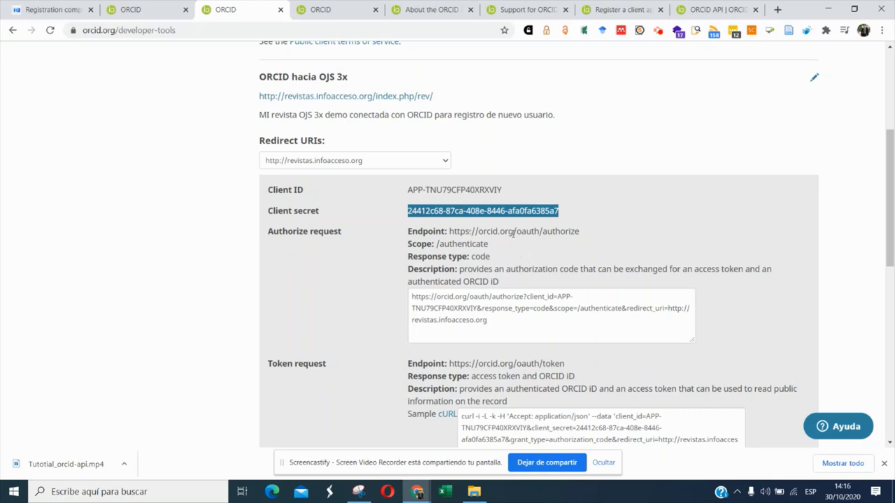
triple_click(471, 190)
scroll(502, 208, down, 3)
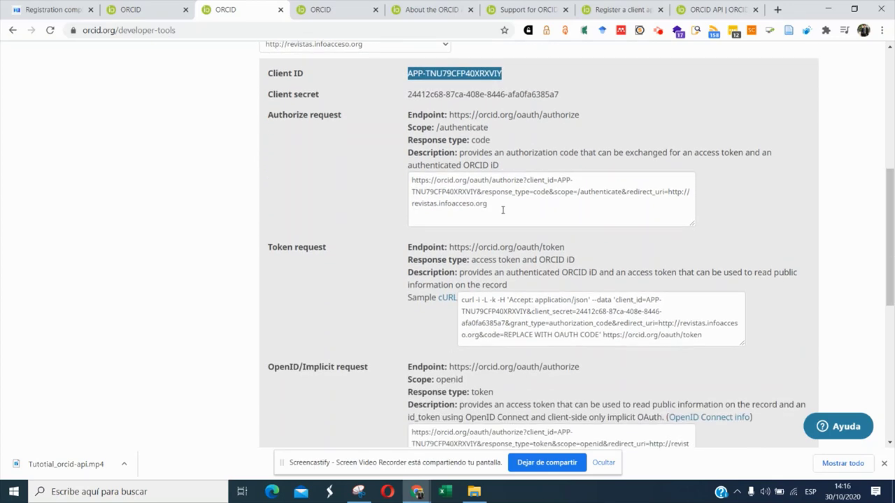
scroll(502, 210, up, 1)
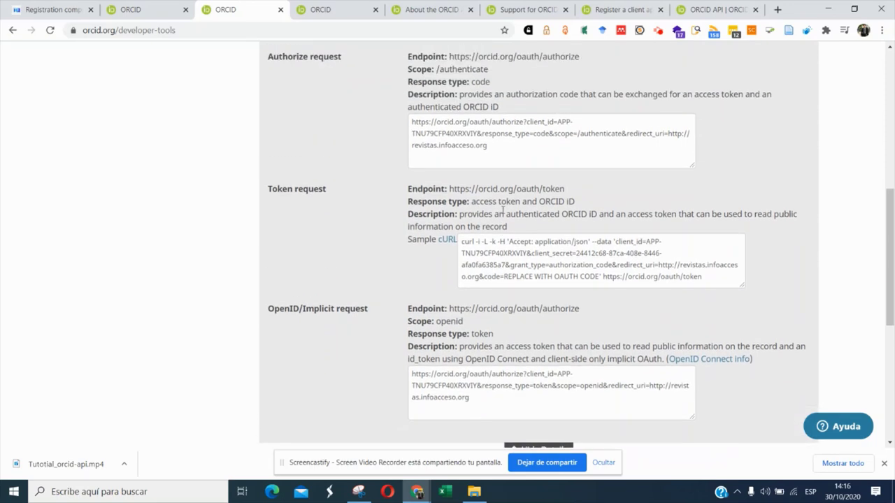
scroll(503, 210, up, 4)
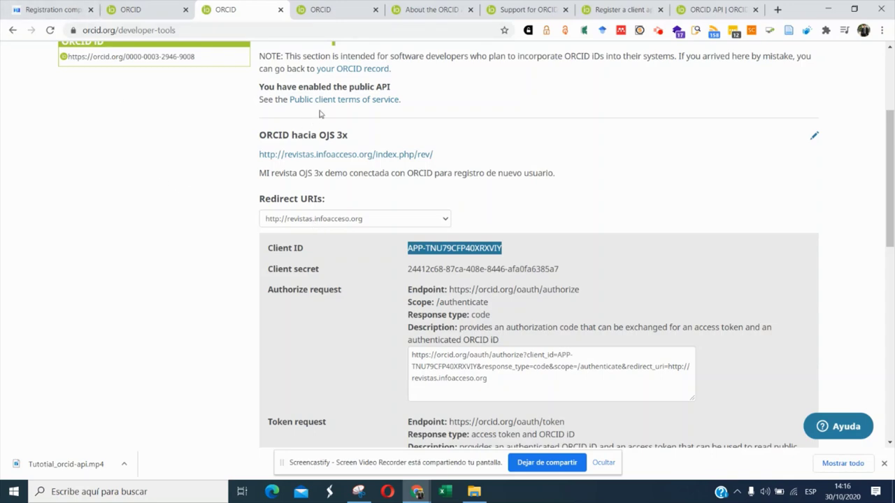
double_click(371, 86)
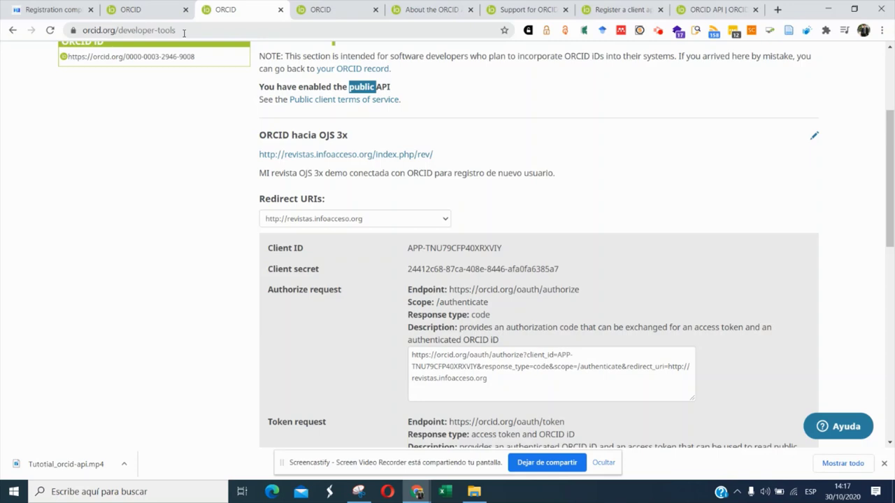
Switch to the OJS journal at revistas.infoacceso.org and open its website settings from the submissions dashboard.
click(31, 6)
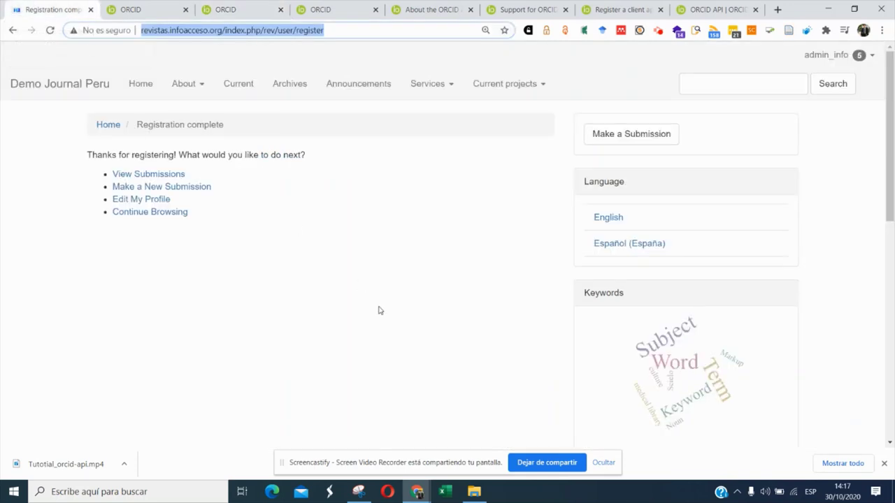
key(Return)
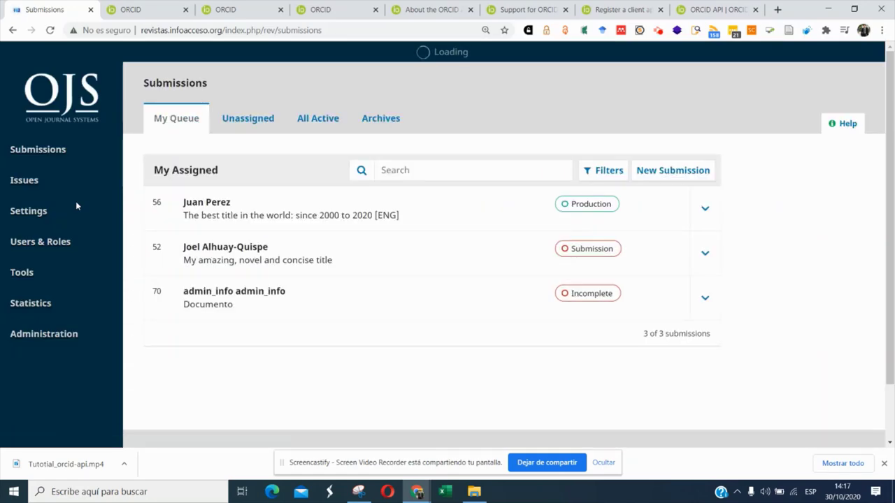
mouse_move(76, 206)
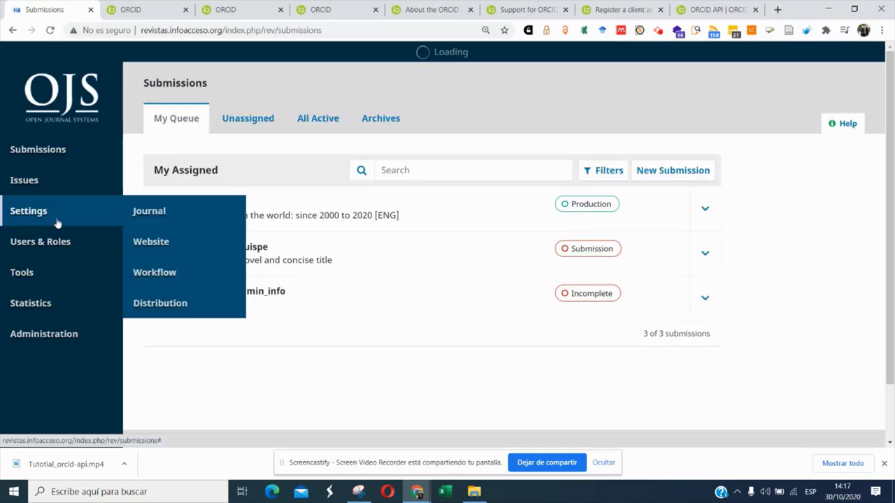
click(154, 241)
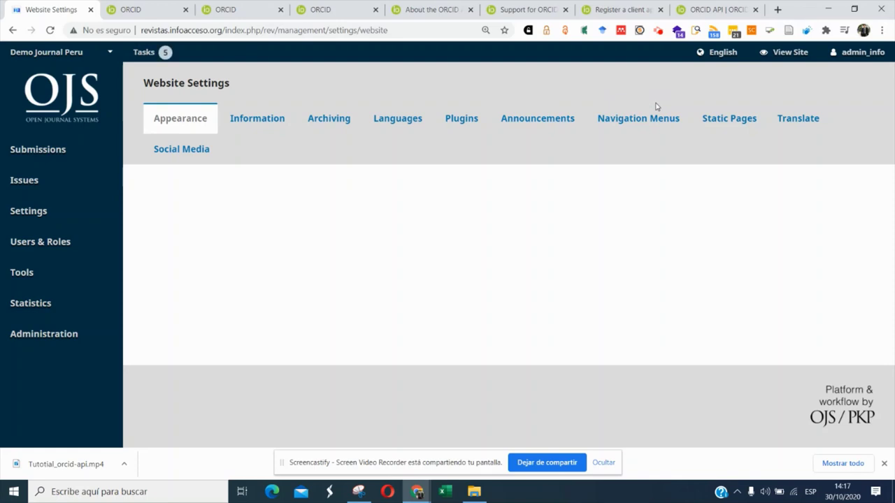
Change the OJS interface language to Español (España) and open the plugin (Módulos) settings.
mouse_move(713, 53)
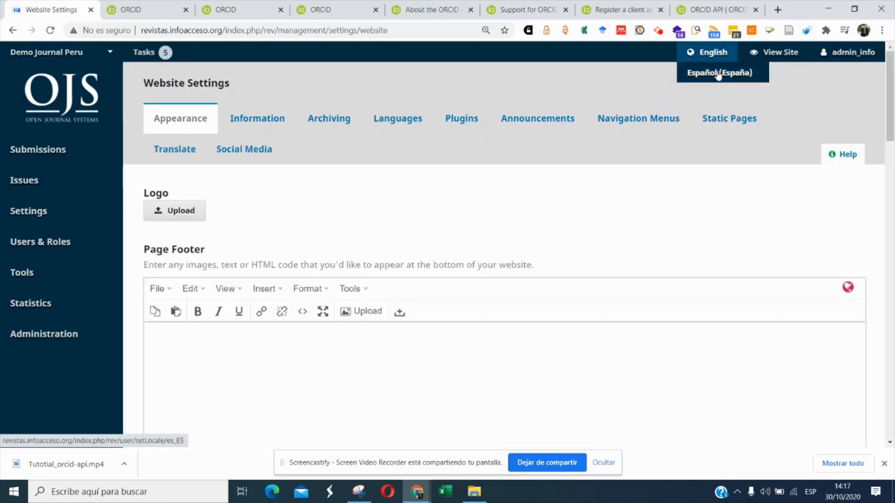
click(719, 73)
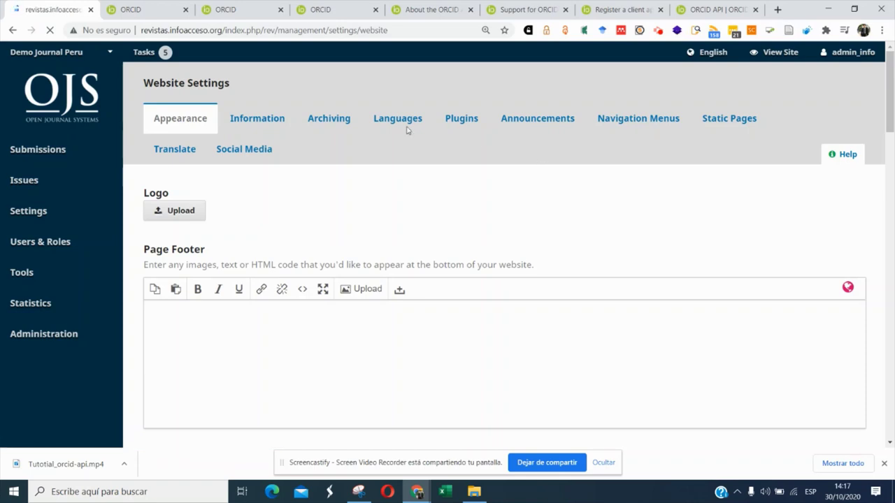
click(494, 122)
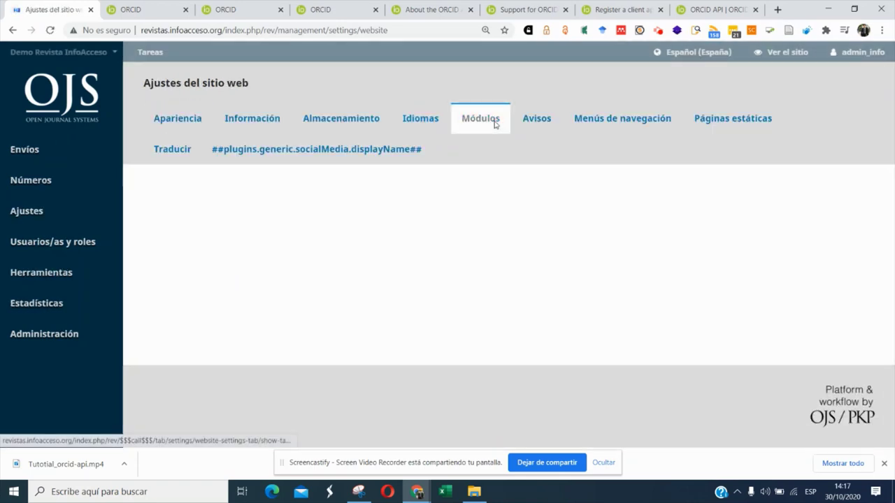
Open the plugin gallery (Galería de módulos) and search the page for "orcid".
mouse_move(677, 55)
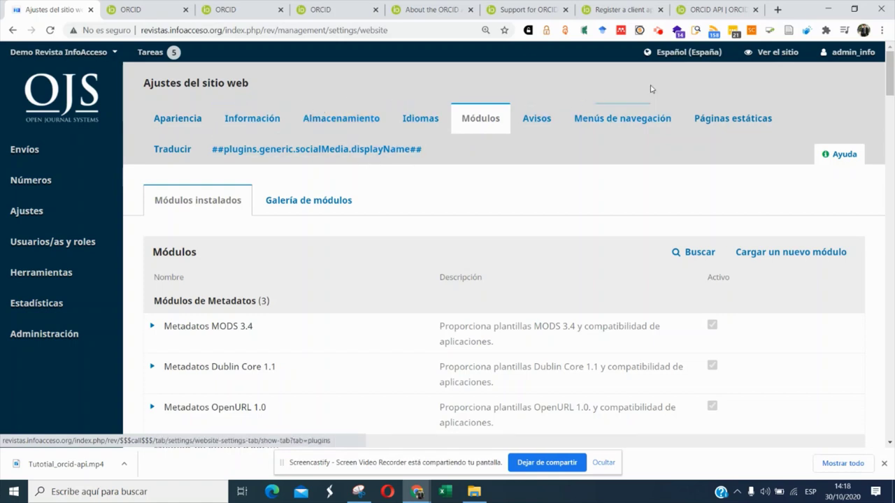
click(301, 210)
key(ctrl+f)
text(orcid)
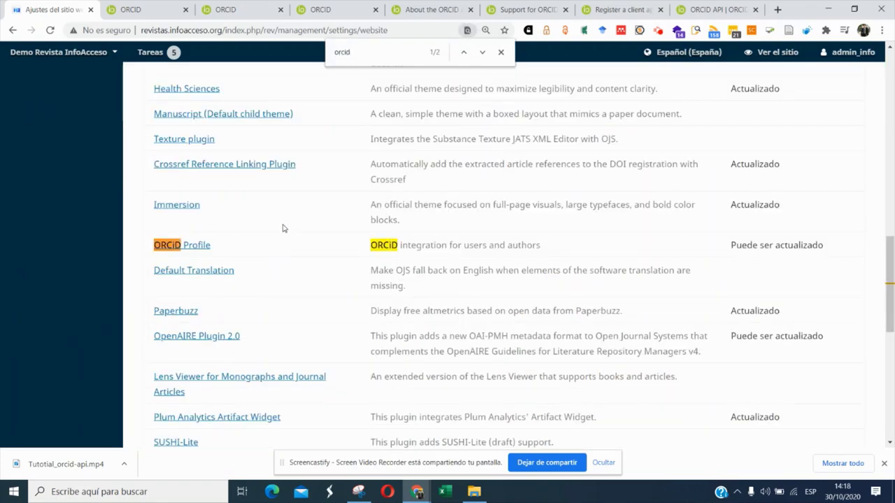
View the ORCiD Profile plugin's details in the gallery, including its description and version, and close them.
key(Return)
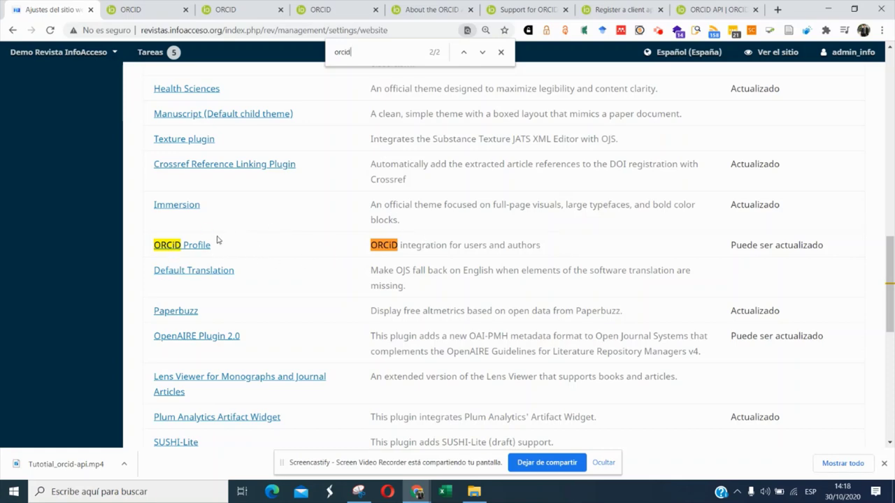
click(196, 246)
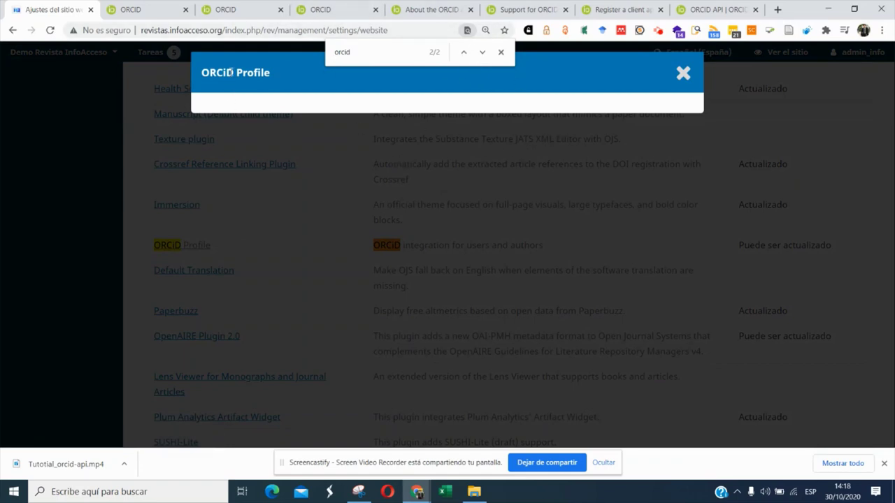
triple_click(231, 72)
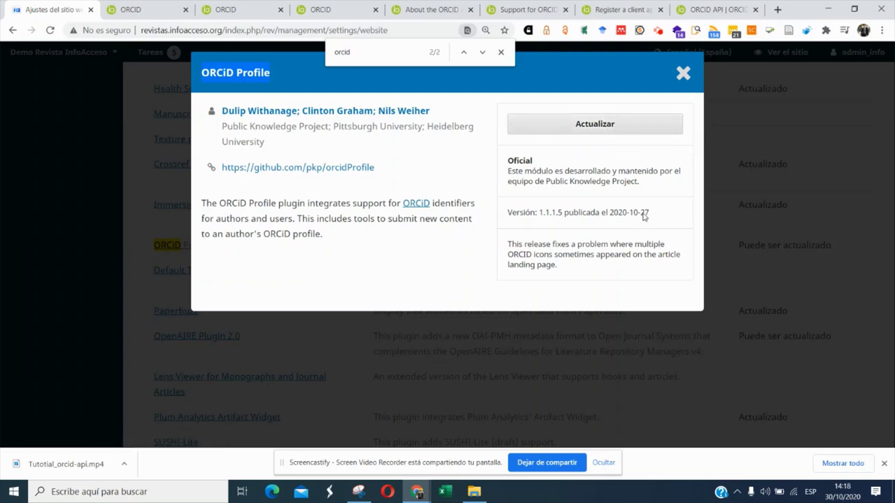
double_click(456, 219)
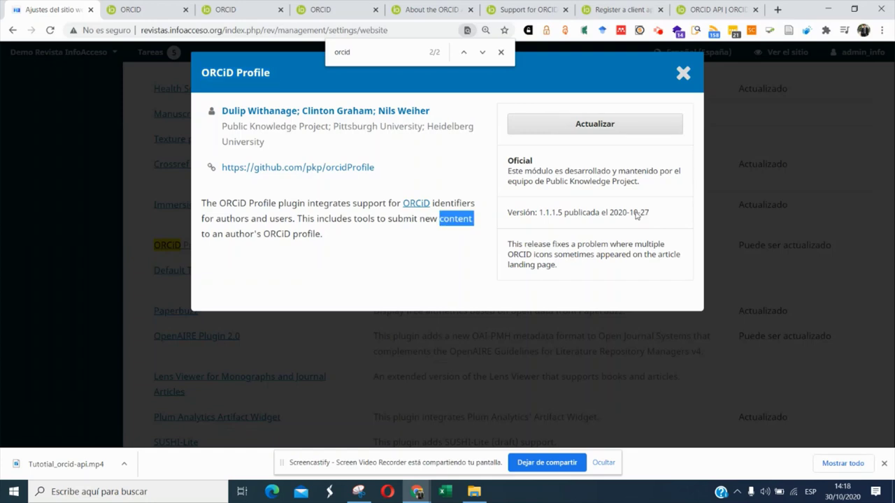
click(683, 72)
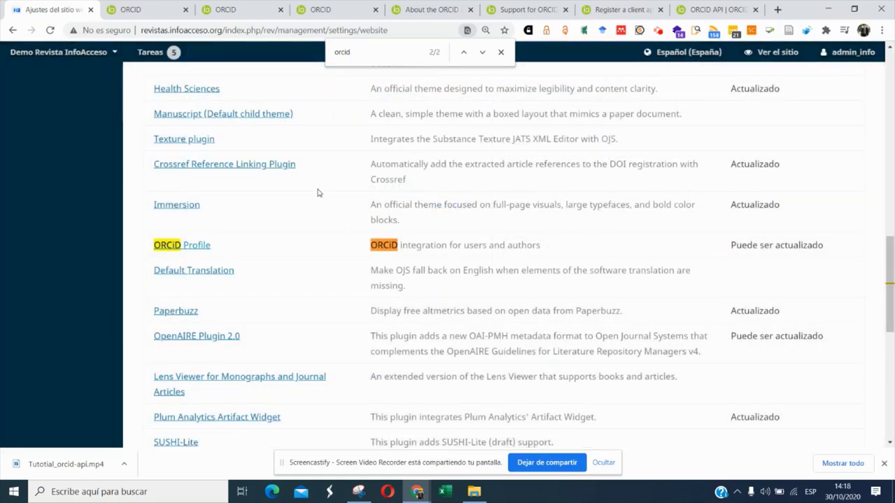
Switch to the installed plugins (Módulos instalados), open the form for uploading a new plugin, and close it.
scroll(317, 193, up, 15)
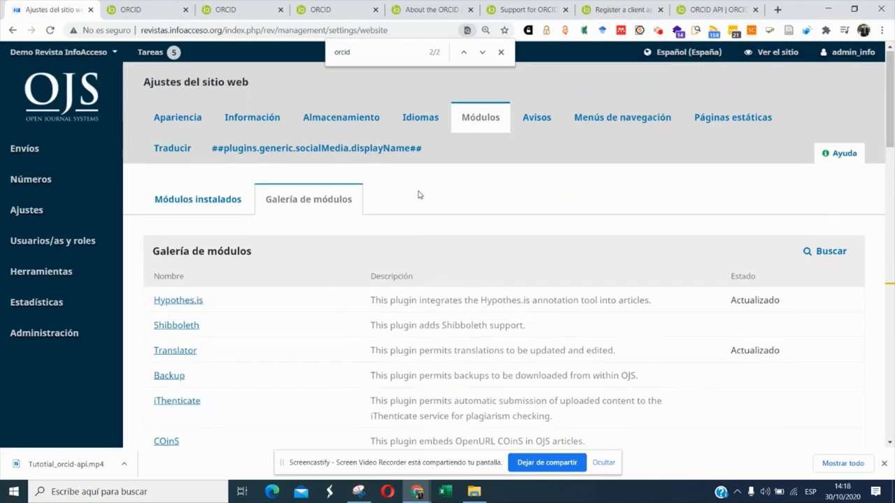
click(234, 205)
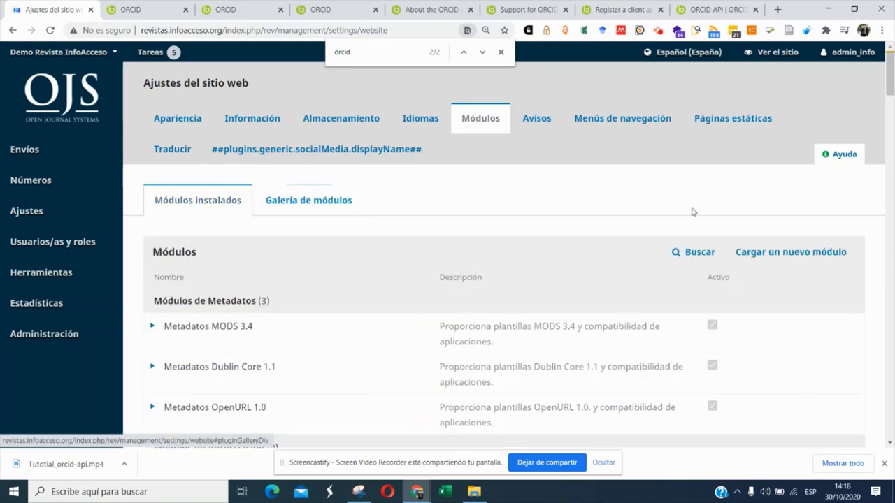
click(808, 251)
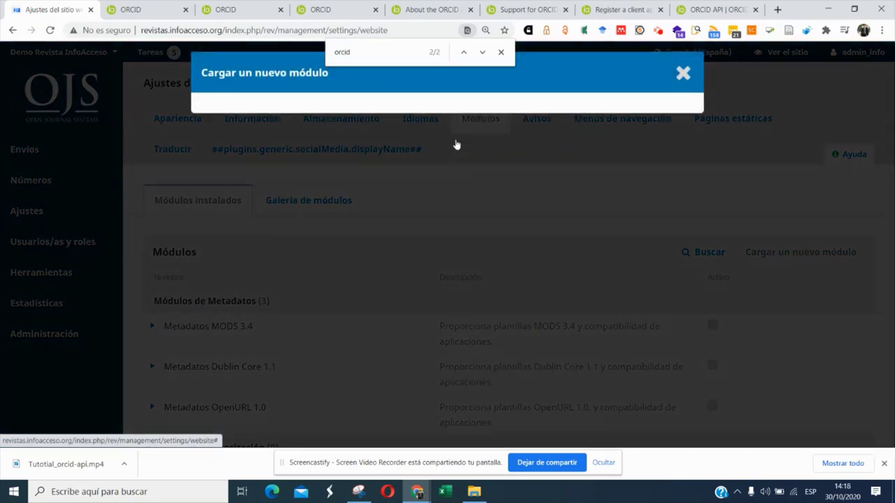
click(684, 72)
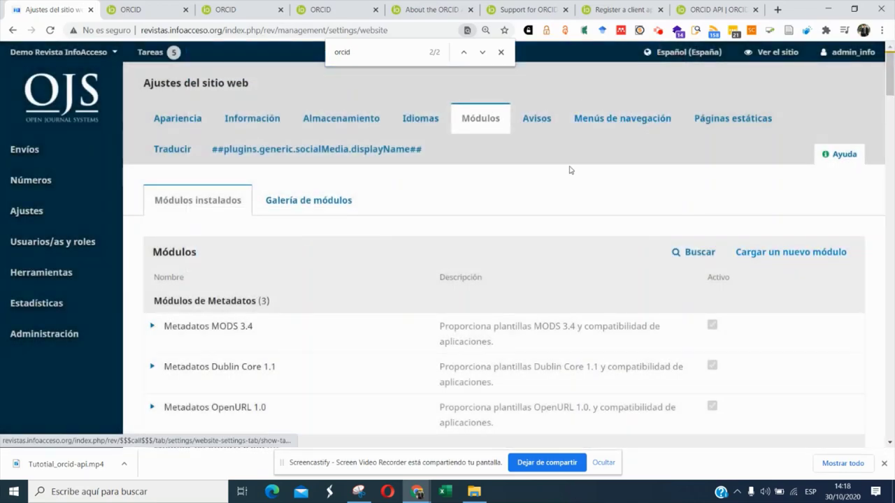
Return to the plugin gallery (Galería de módulos), search the page for "orcid" and open the ORCiD Profile details.
click(343, 200)
scroll(349, 235, down, 2)
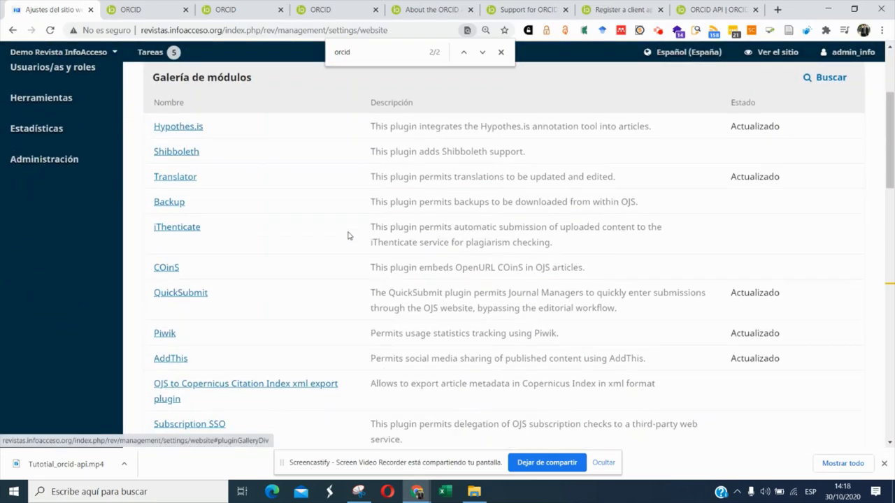
key(ctrl+f)
text(prcod)
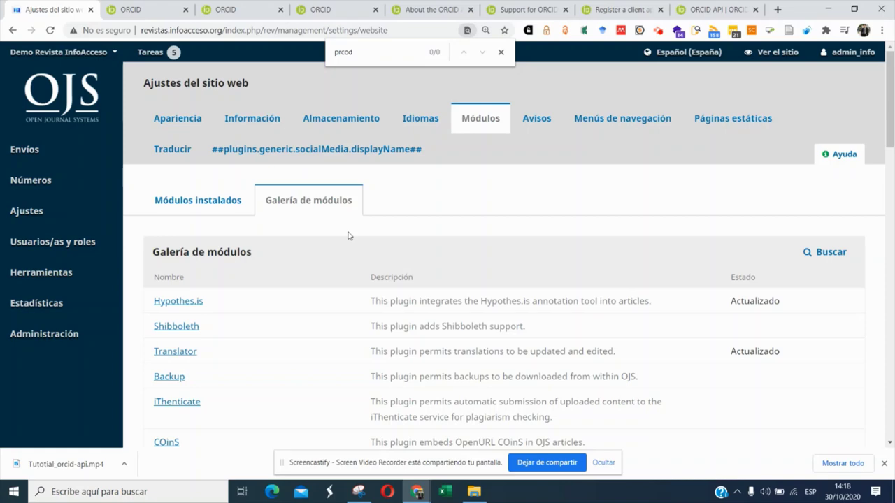
key(BackSpace)
key(BackSpace)
key(BackSpace)
key(BackSpace)
text(orcid)
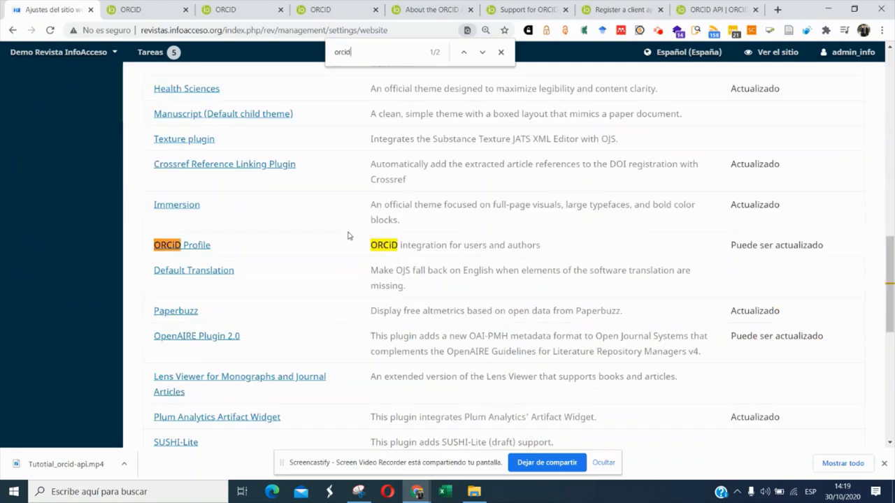
click(205, 245)
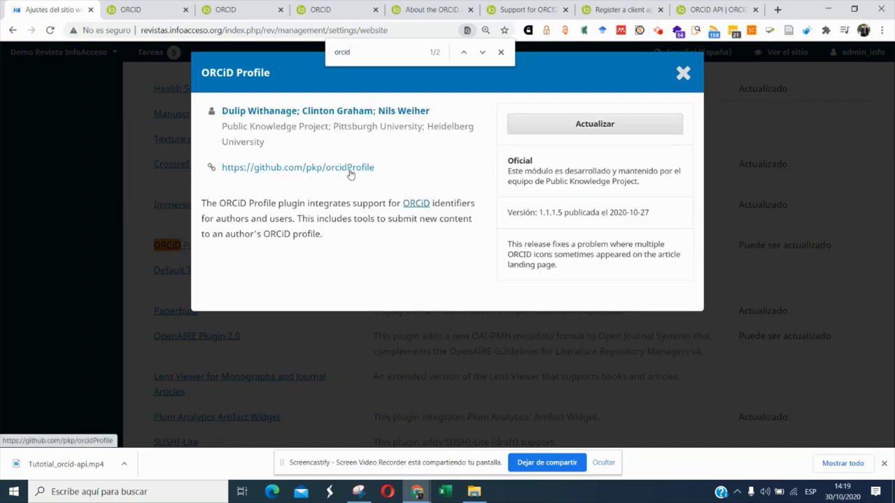
Open the plugin's GitHub repository pkp/orcidProfile and view its code download options.
click(351, 170)
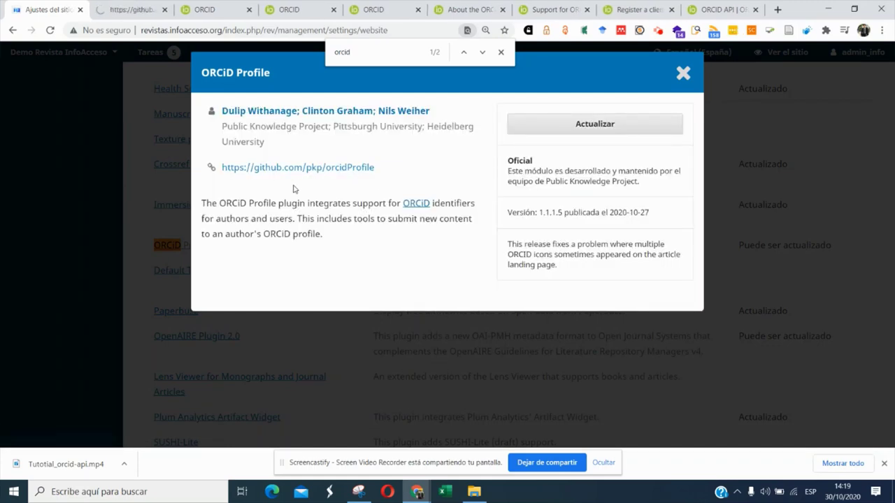
click(140, 9)
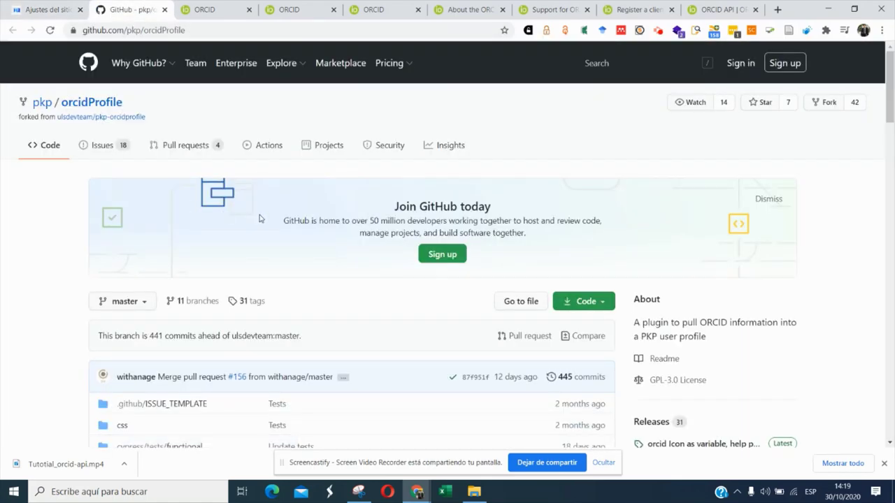
scroll(295, 221, down, 2)
scroll(295, 221, down, 2)
scroll(230, 88, up, 3)
click(592, 306)
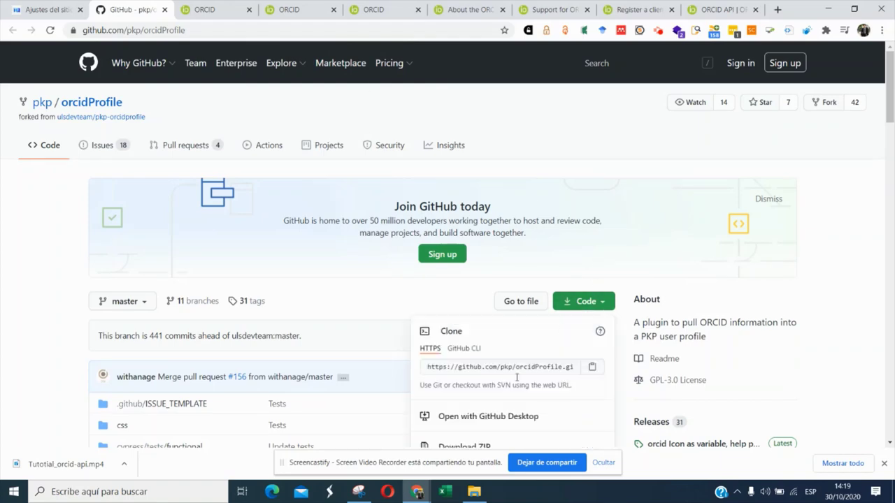
scroll(530, 355, down, 3)
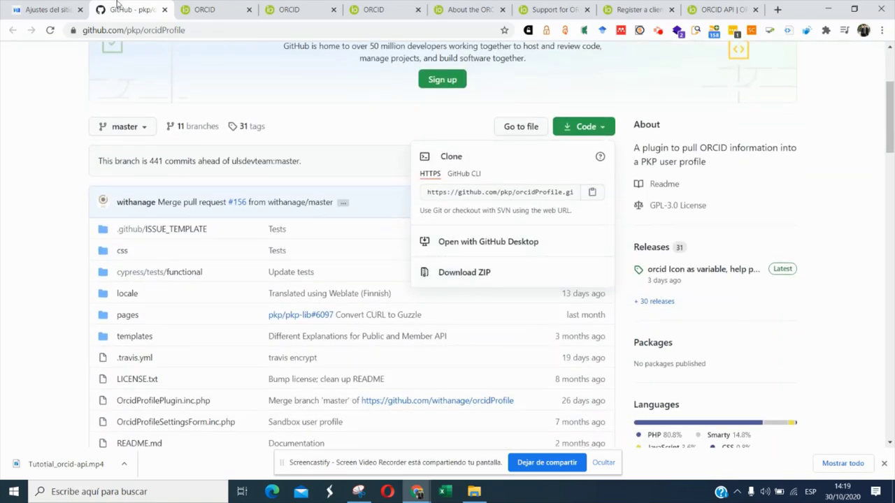
Return to the journal's installed plugins and review the Cargar un nuevo módulo upload form without uploading a file.
click(50, 9)
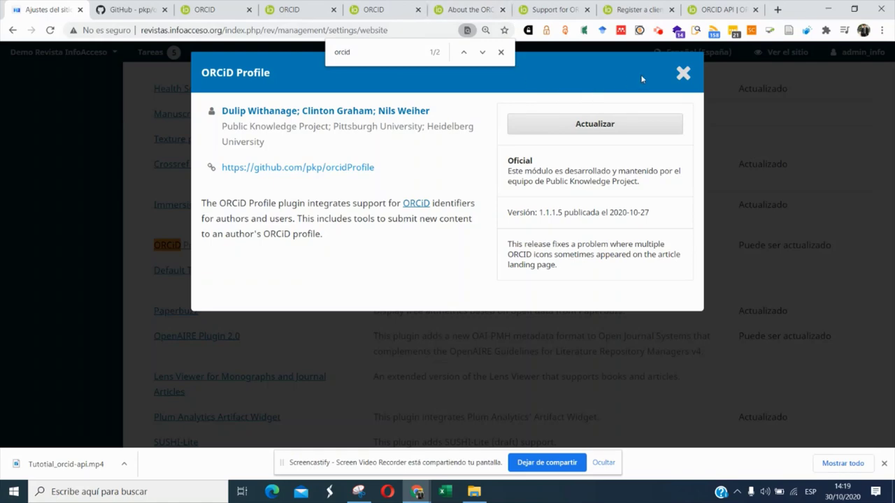
click(683, 74)
scroll(314, 144, up, 15)
scroll(244, 168, up, 2)
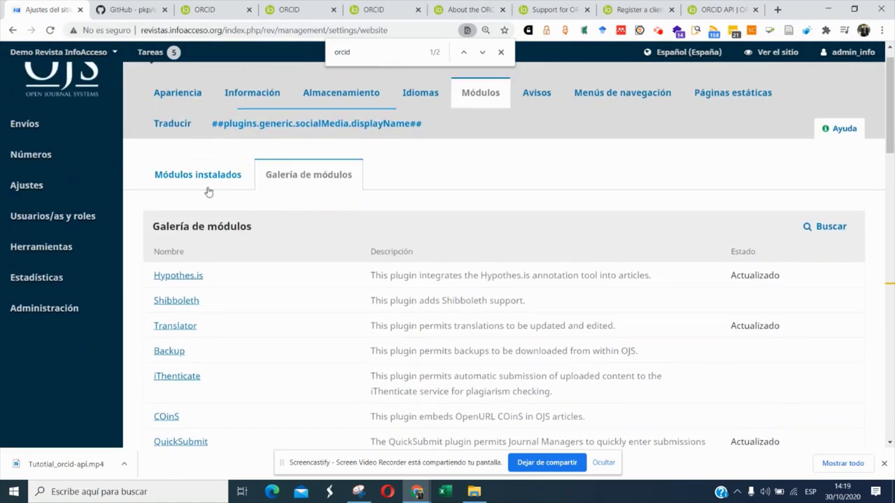
click(185, 175)
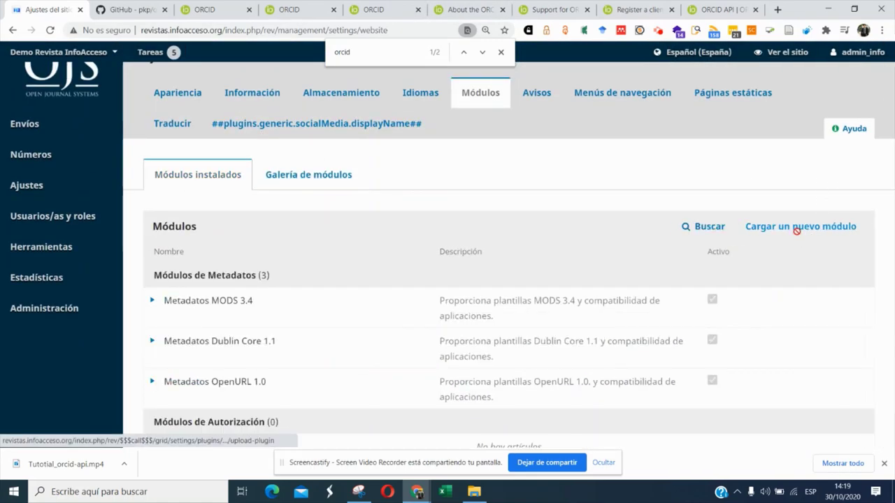
click(795, 229)
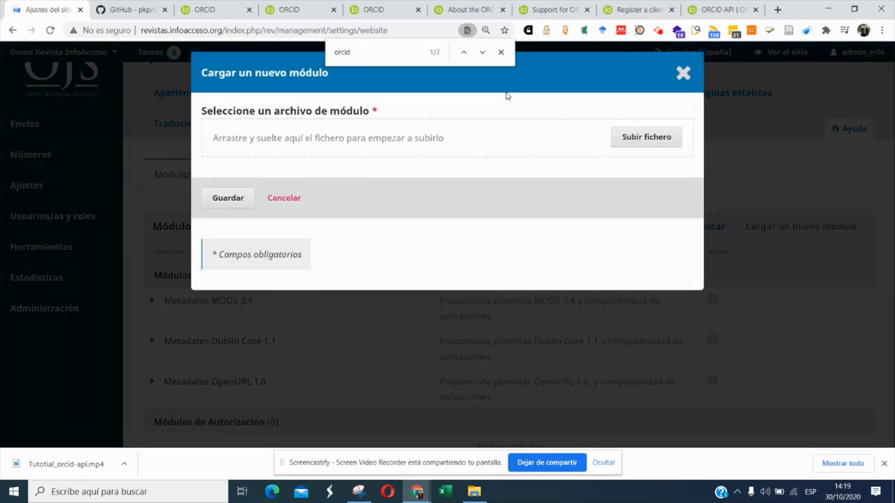
click(683, 73)
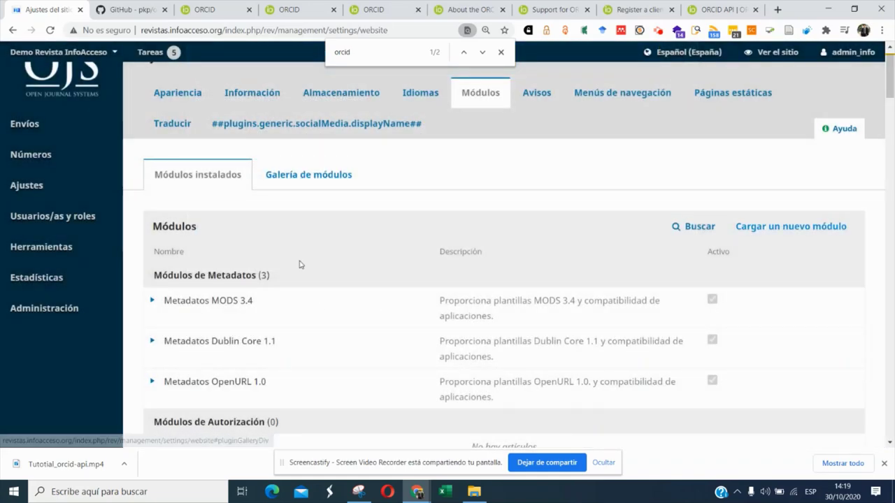
Find "orcid" in the installed plugins list and deactivate the Módulo Incluir perfil ORCID plugin.
key(ctrl+f)
text(orcid)
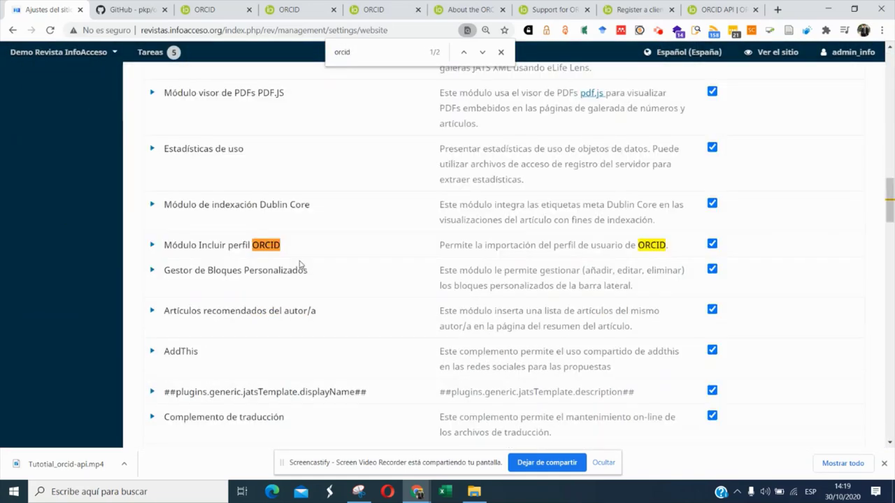
click(713, 244)
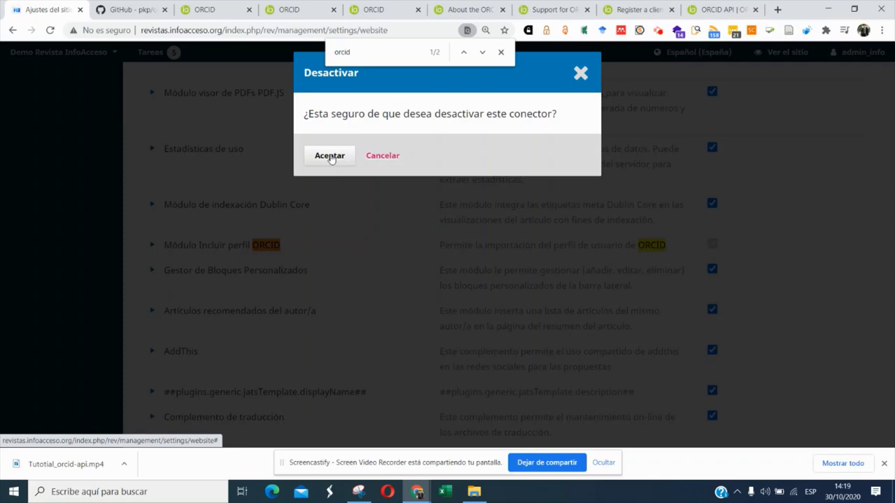
click(330, 157)
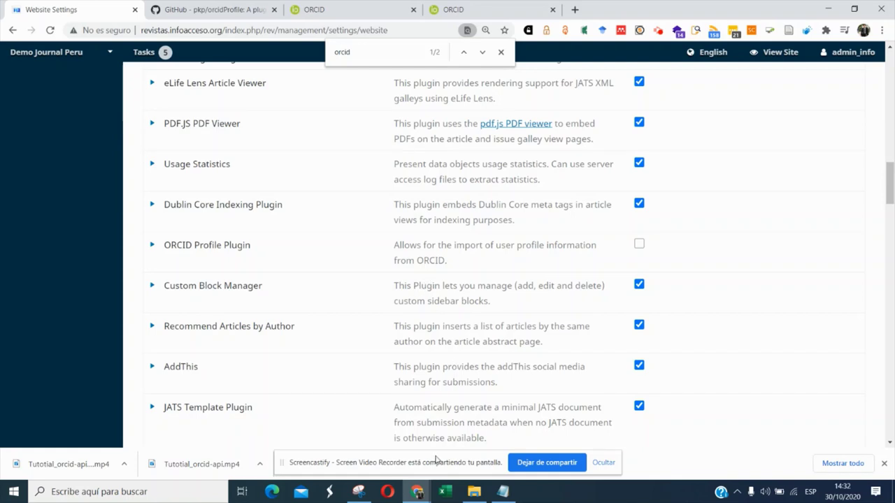
Switch to the incognito window and examine the Demo Journal Peru registration form with the ORCID plugin disabled.
mouse_move(417, 491)
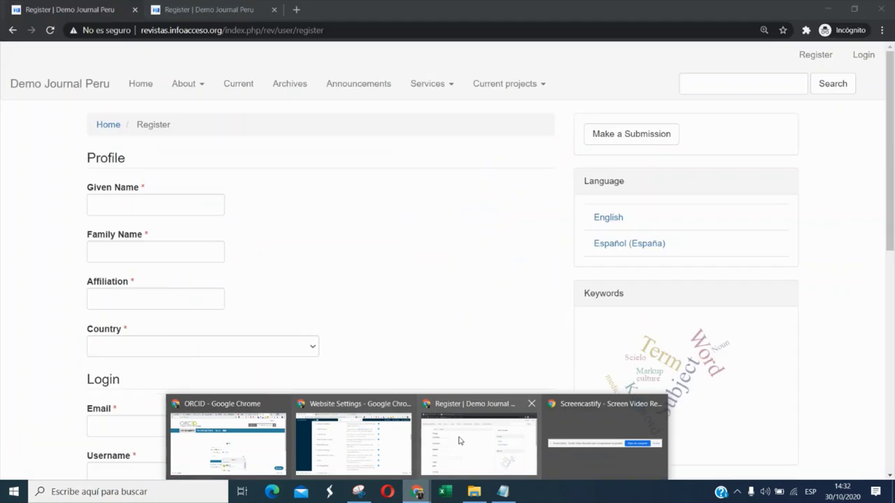
click(460, 440)
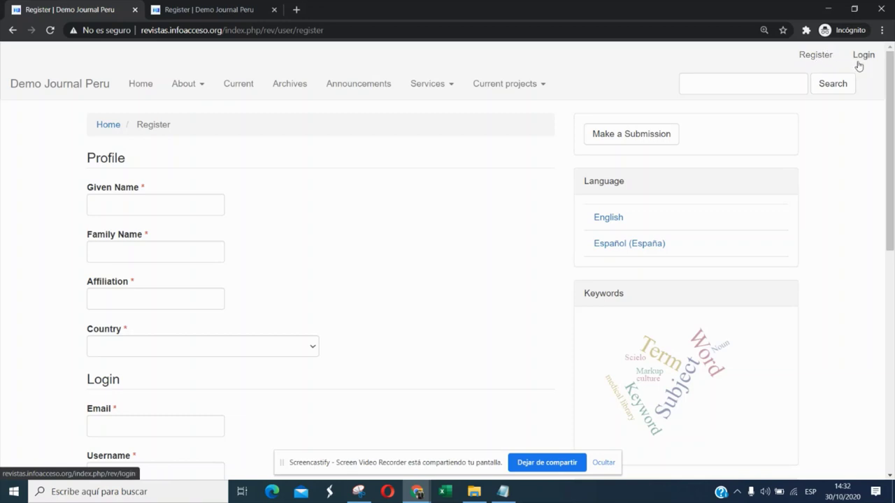
click(210, 206)
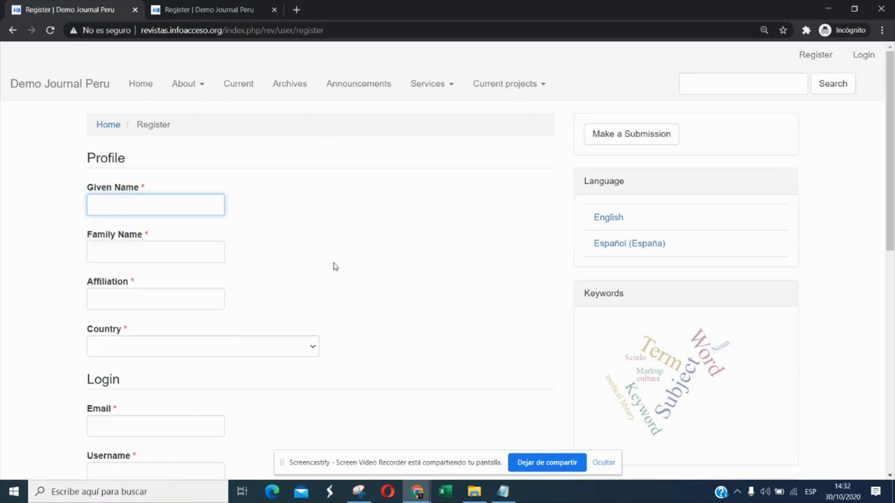
scroll(189, 267, down, 4)
scroll(175, 190, up, 1)
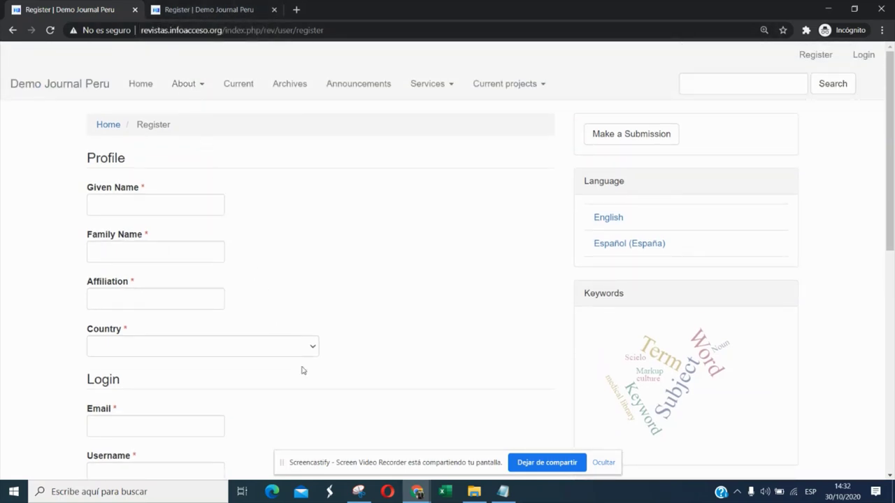
Switch back to the Website Settings window and enable the ORCID Profile Plugin.
click(417, 493)
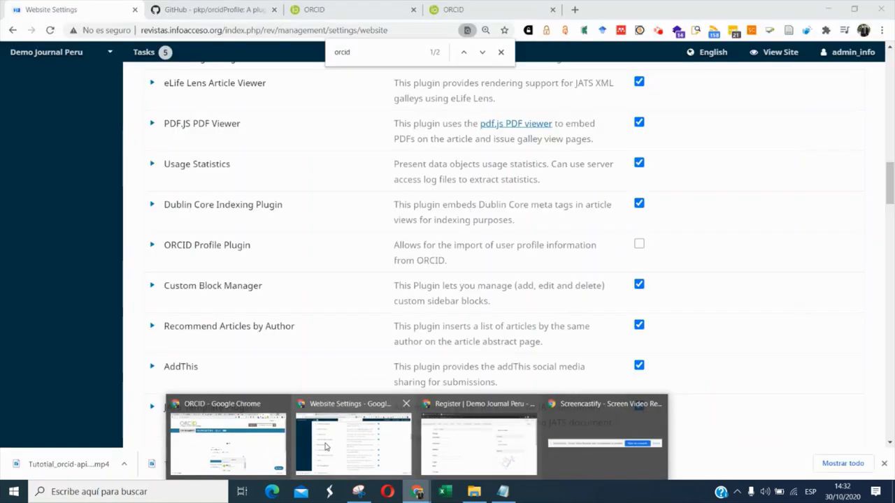
click(354, 441)
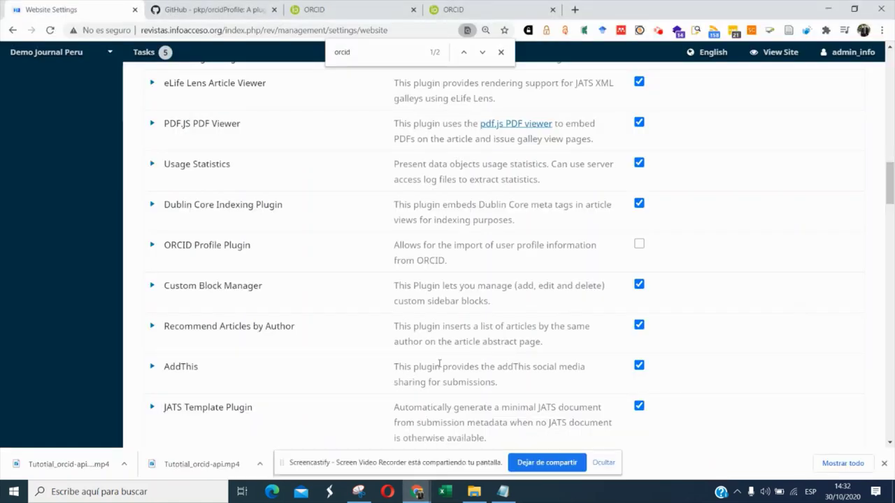
click(641, 249)
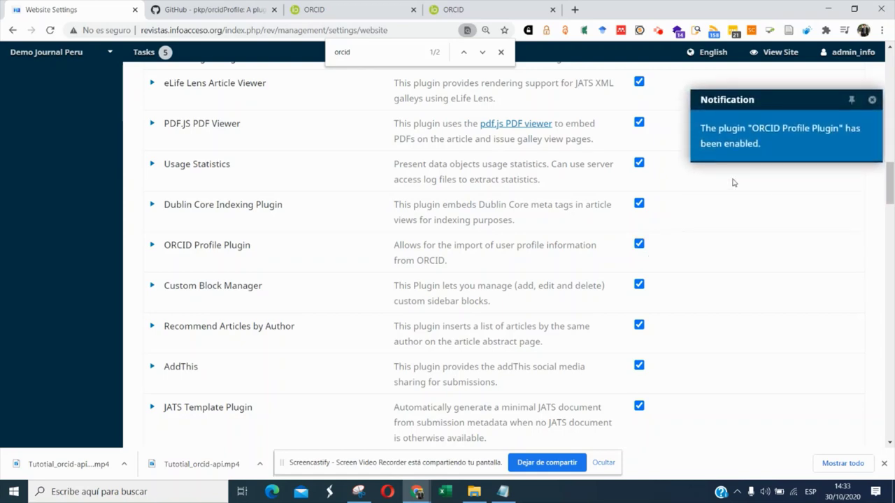
Switch to the incognito window and compare its second registration page, looking for the ORCID iD connection option.
mouse_move(426, 492)
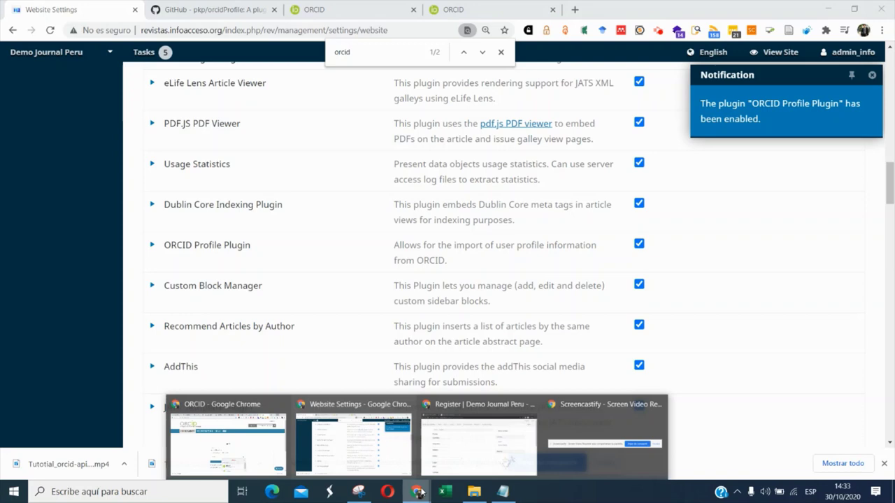
click(452, 454)
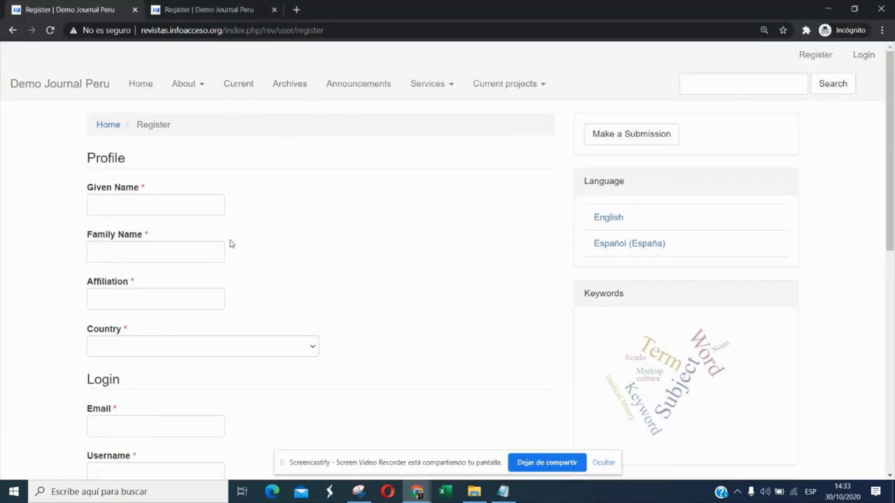
click(179, 9)
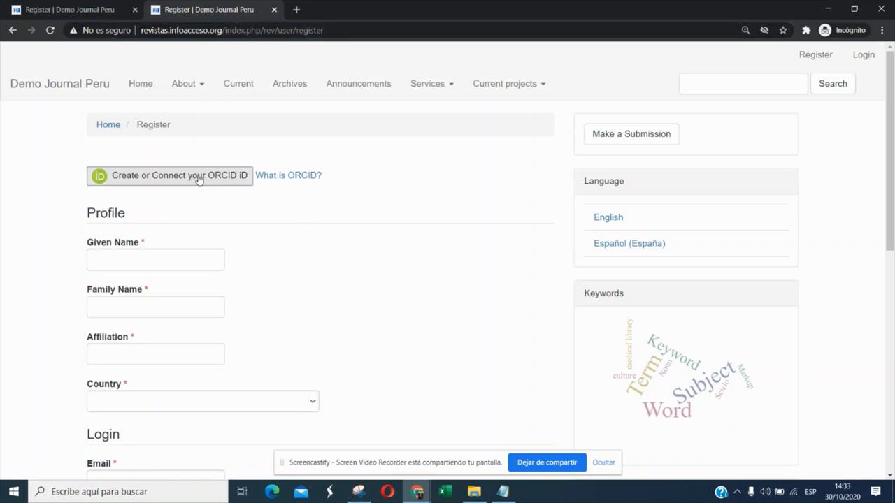
Try to connect an ORCID iD from the Demo Journal Peru registration form and examine the response in the ORCID window.
click(239, 179)
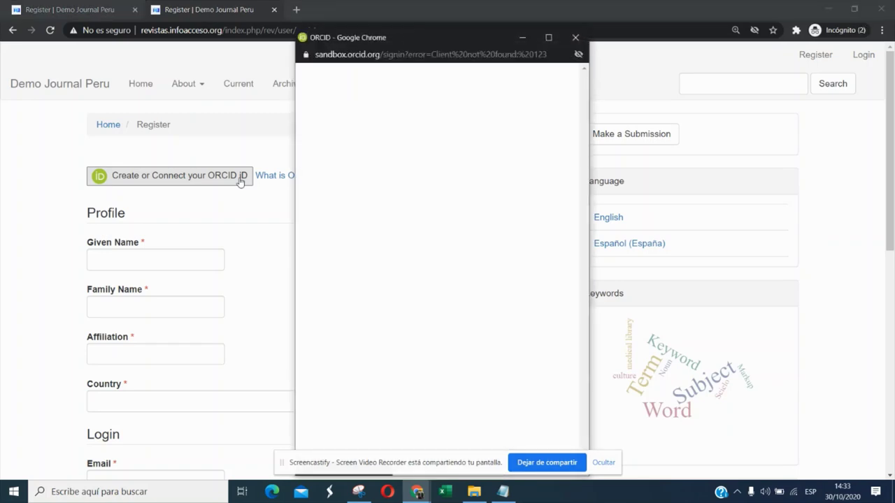
drag(488, 171, 388, 168)
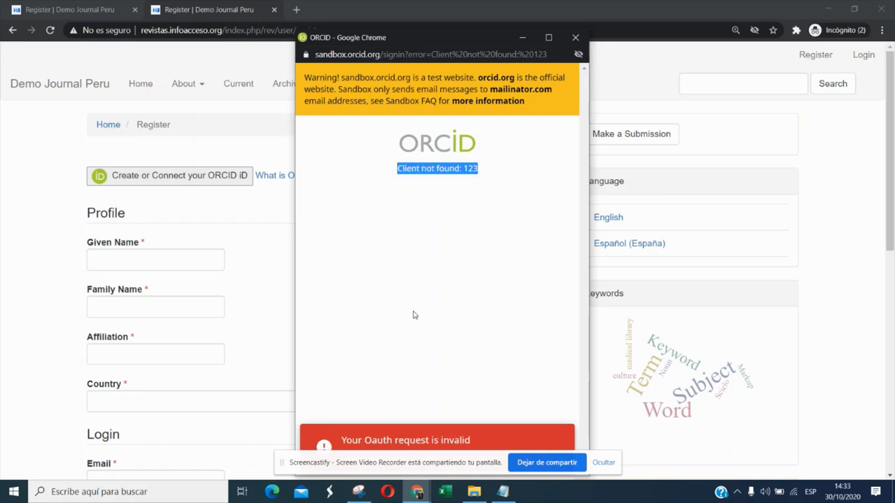
click(573, 39)
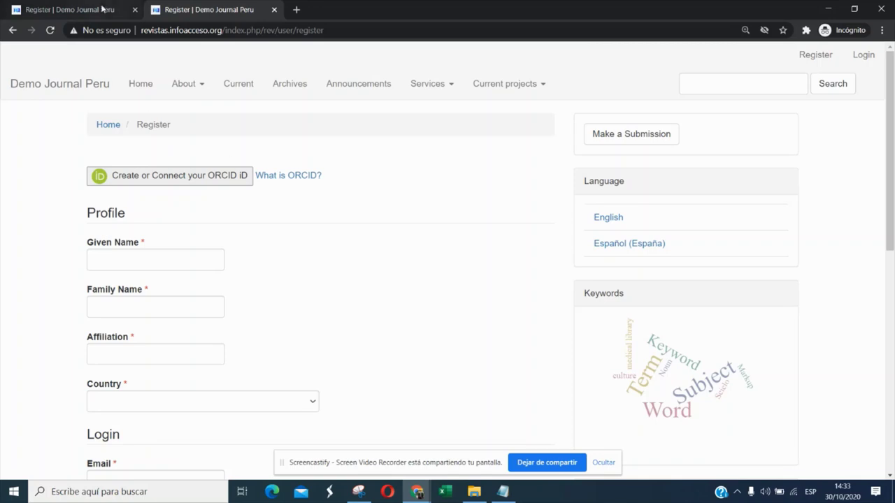
click(103, 8)
click(170, 9)
Switch to the Website Settings window and set the ORCID API to Public in the ORCID Profile Plugin settings.
click(417, 491)
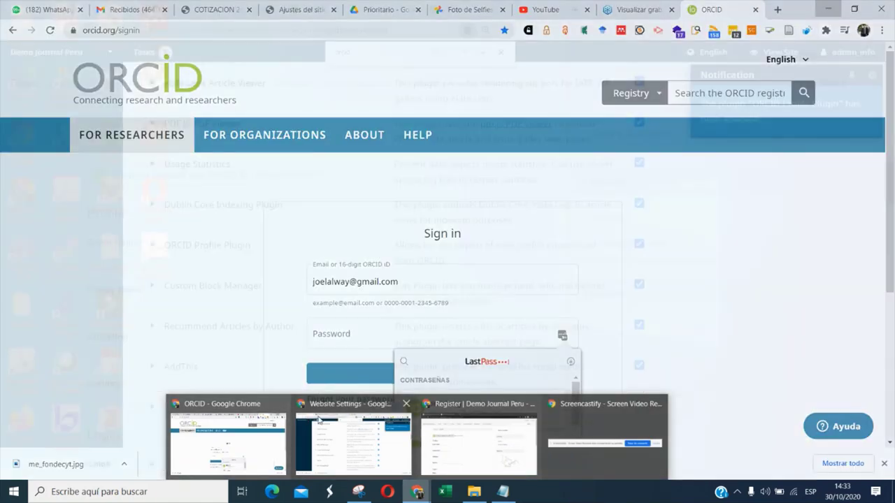
click(319, 422)
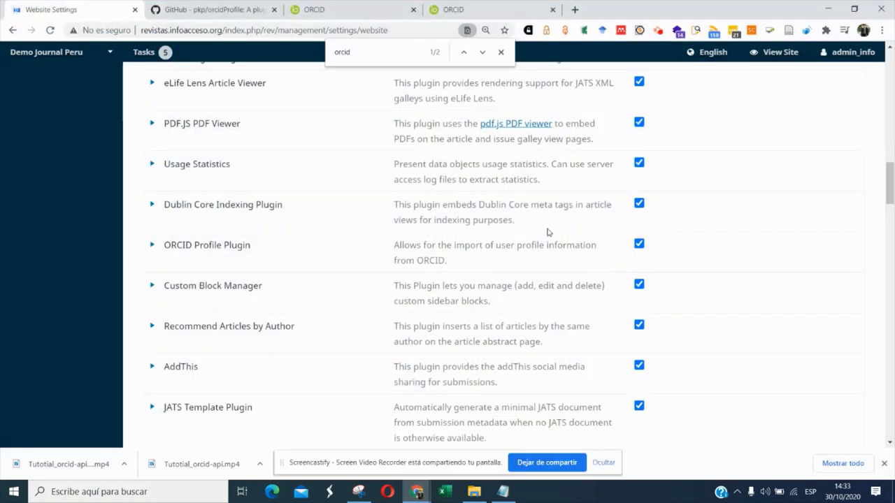
click(151, 246)
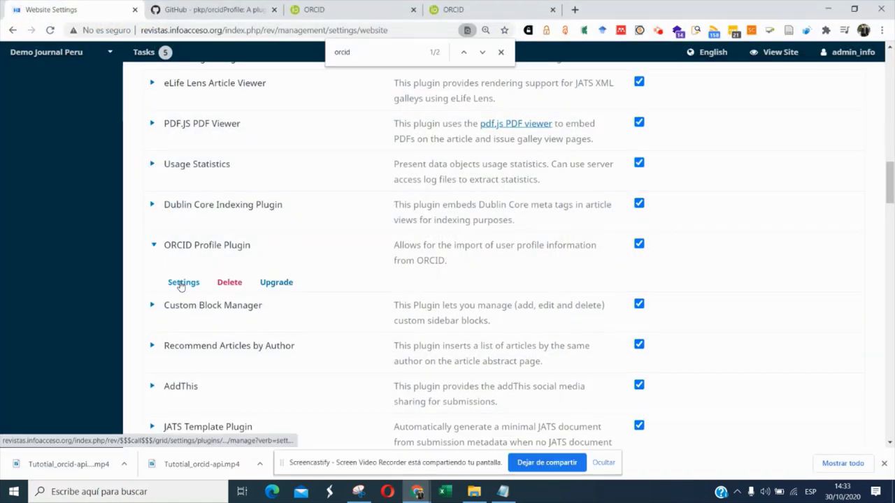
click(178, 282)
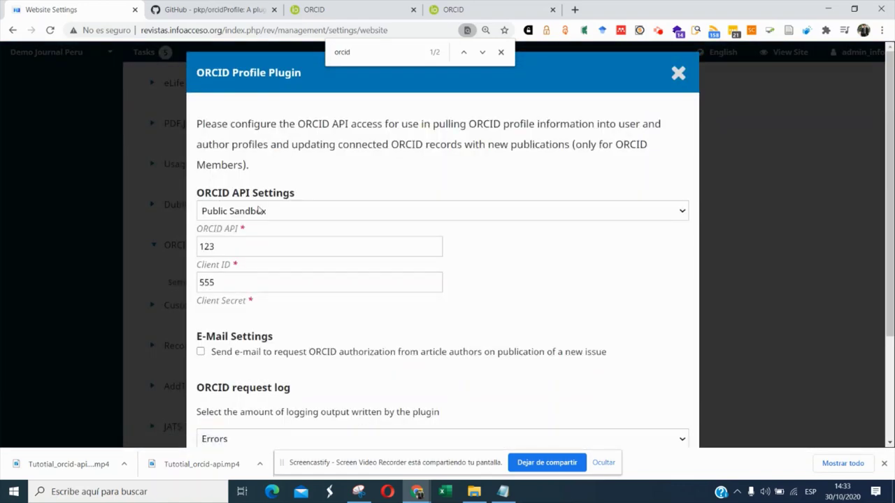
click(258, 210)
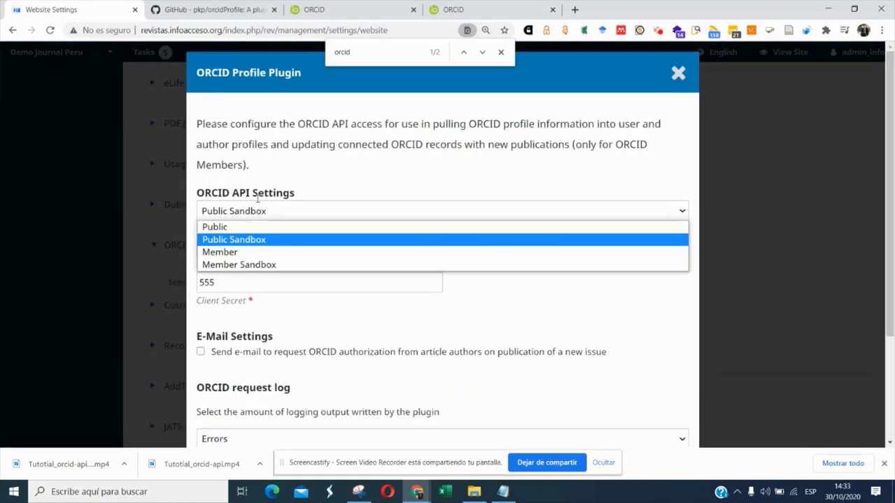
click(227, 228)
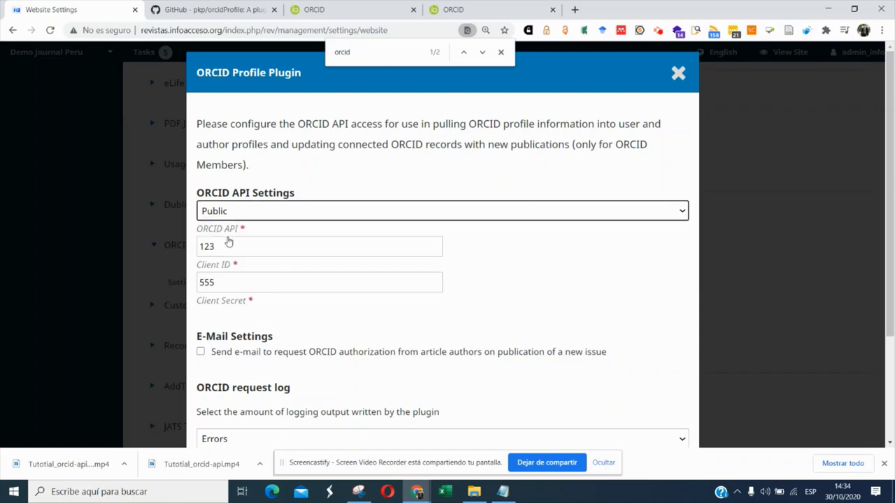
Clear the placeholder values from the Client ID and Client Secret fields of the ORCID Profile Plugin.
double_click(228, 241)
key(BackSpace)
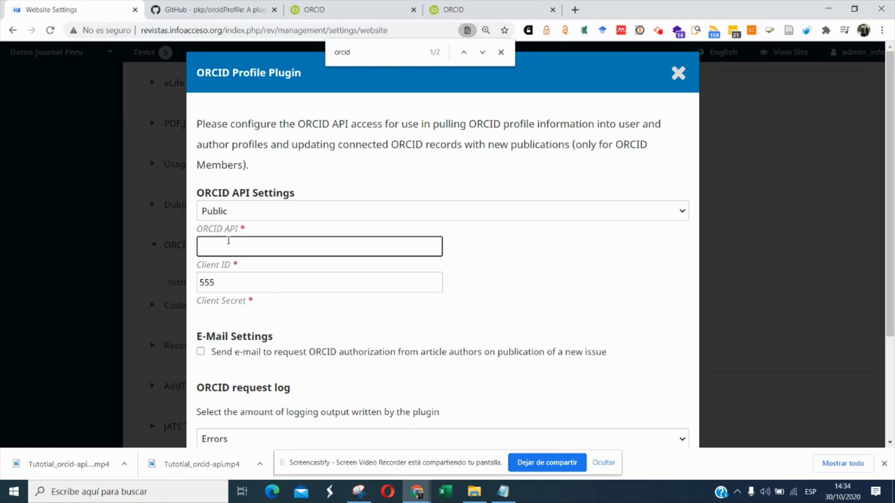
key(Tab)
key(BackSpace)
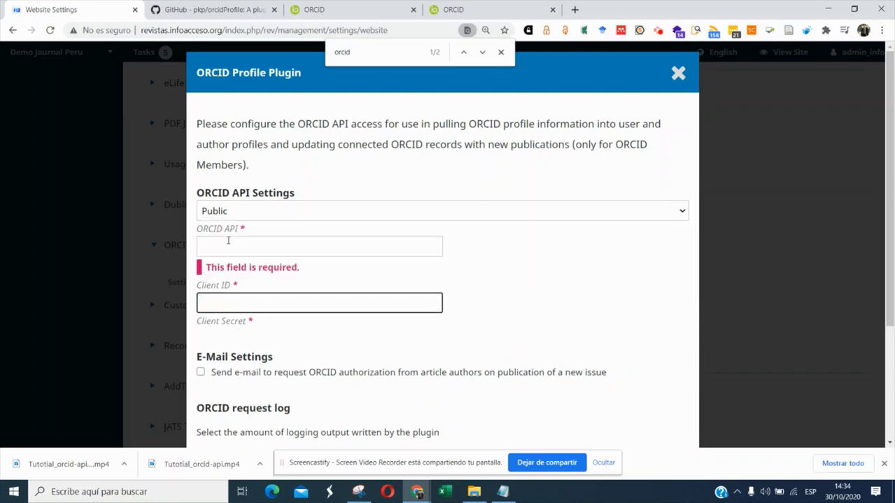
Copy the ORCID client ID from the Notepad note and paste it as the plugin's Client ID.
click(503, 492)
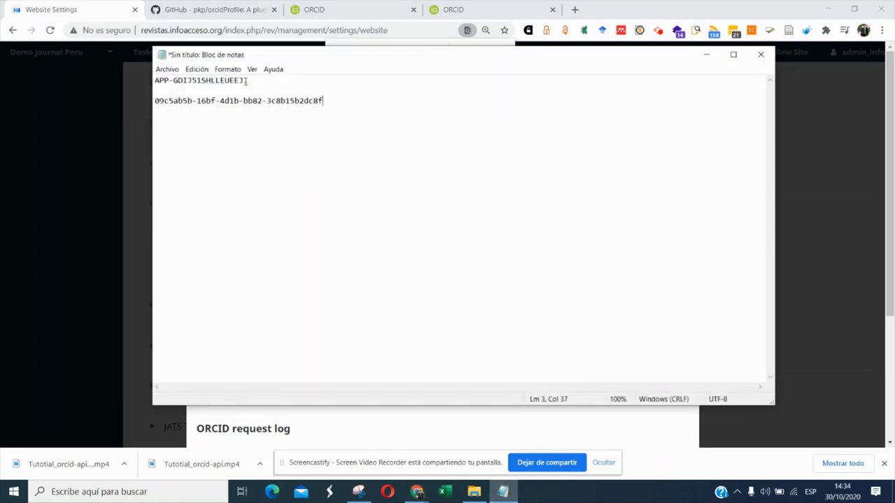
click(245, 81)
double_click(246, 80)
drag(244, 80, 146, 81)
key(ctrl+c)
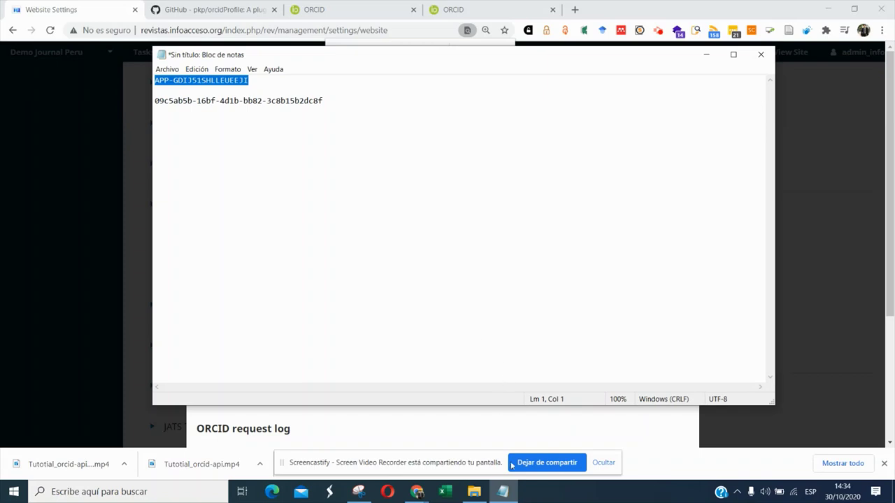
click(503, 491)
click(347, 245)
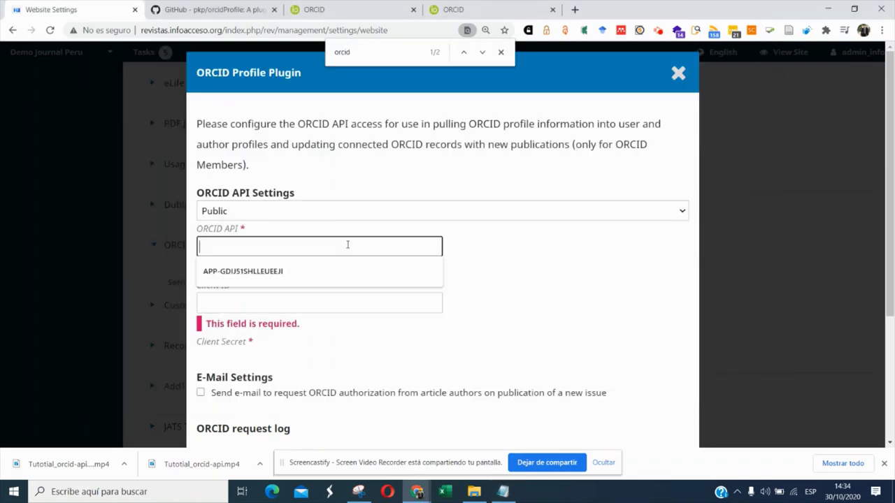
key(ctrl+v)
Fill in the plugin's Client Secret with the saved entry that matches the client secret in the Notepad note.
click(354, 287)
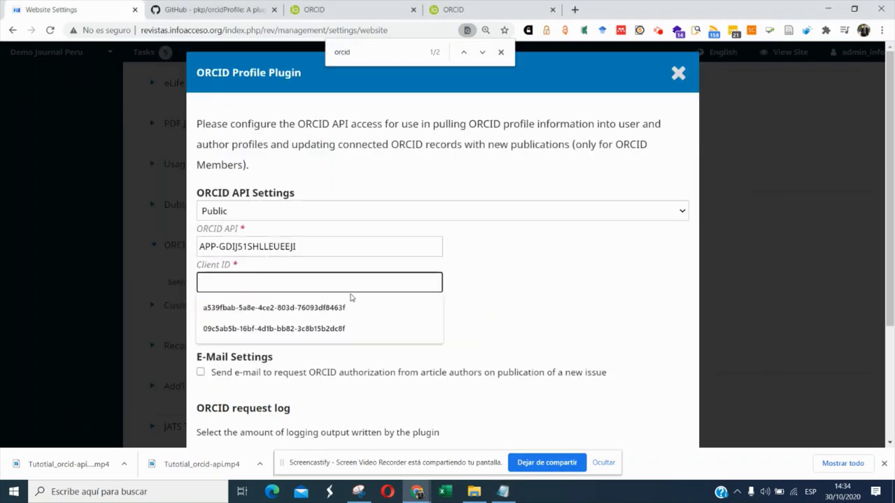
click(503, 492)
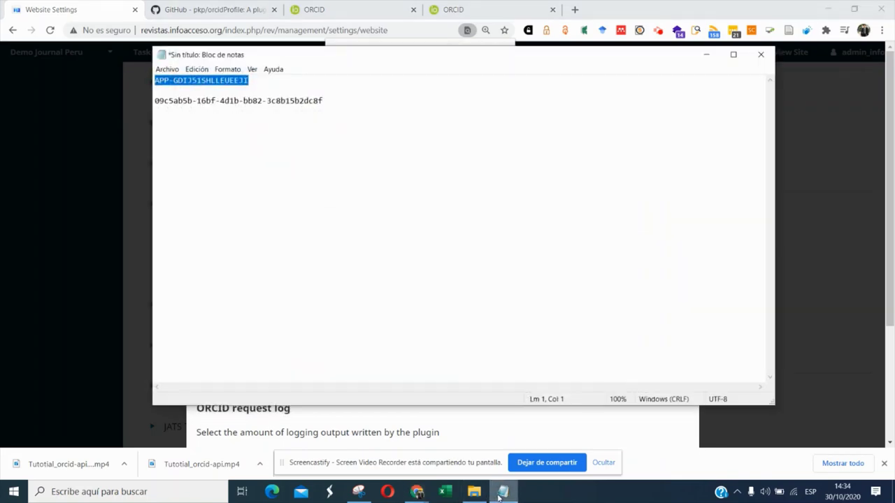
click(500, 494)
click(280, 284)
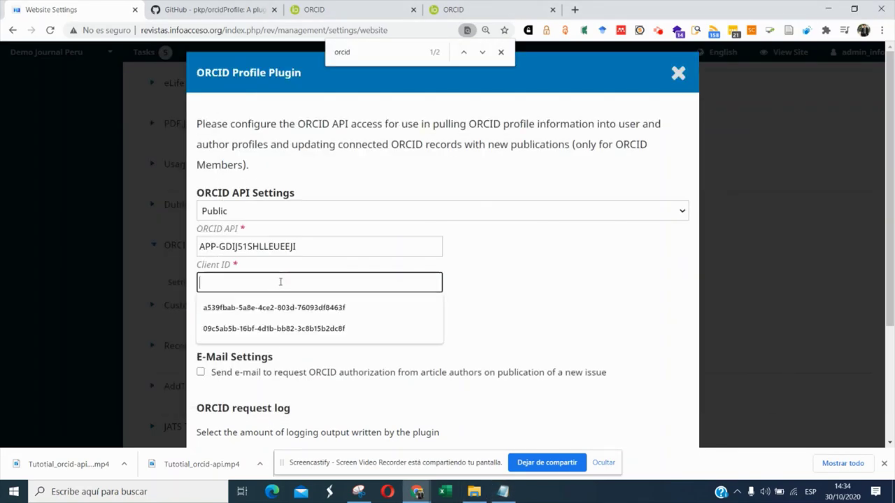
click(267, 329)
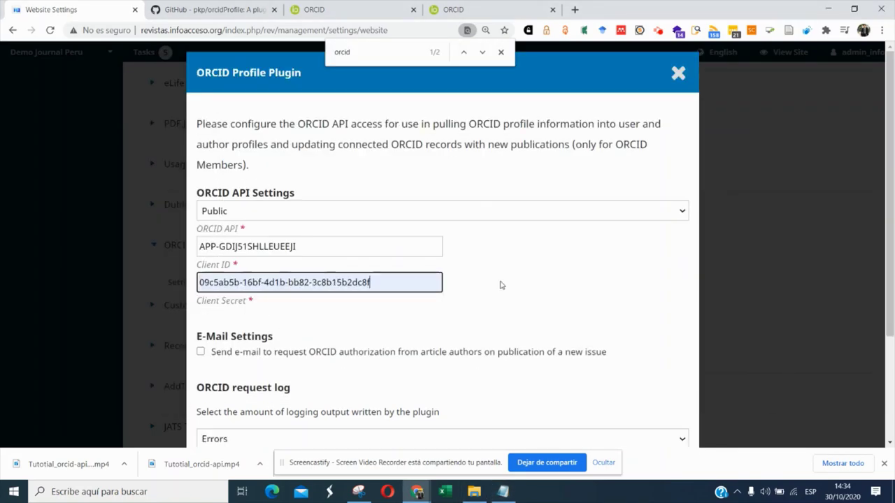
Enable e-mail requests for ORCID authorization from article authors on publication of a new issue, and save the plugin settings.
click(256, 353)
scroll(244, 356, down, 1)
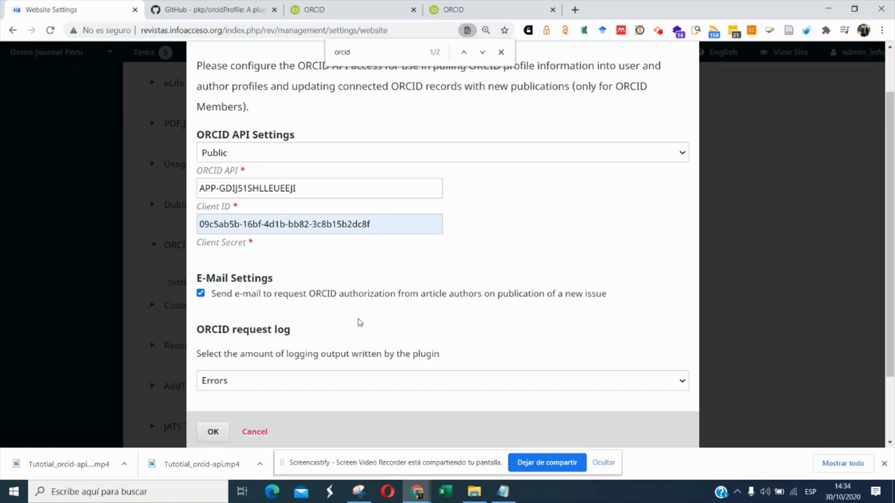
scroll(358, 322, down, 2)
click(214, 344)
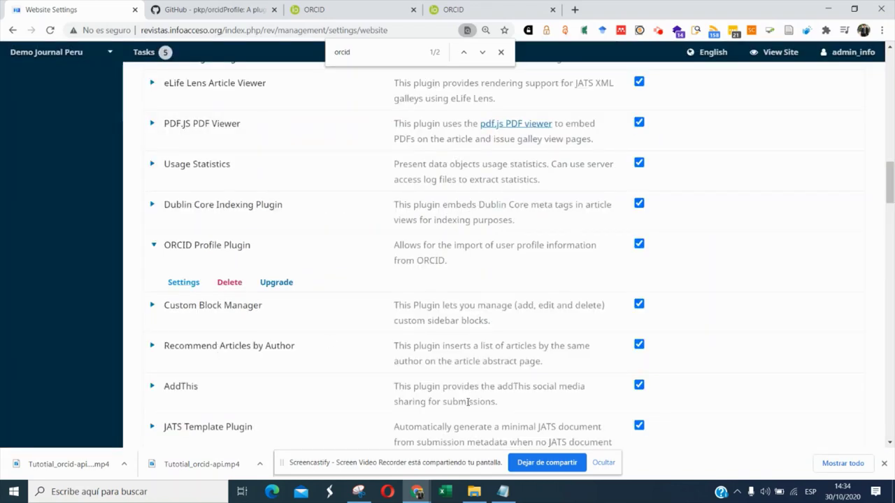
Switch to the incognito window, reload the registration page and start connecting an ORCID iD.
mouse_move(417, 492)
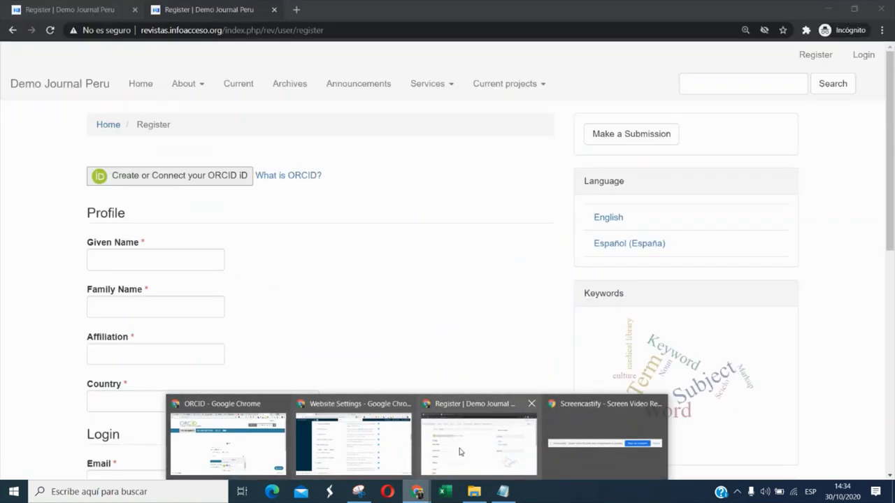
click(461, 452)
click(50, 30)
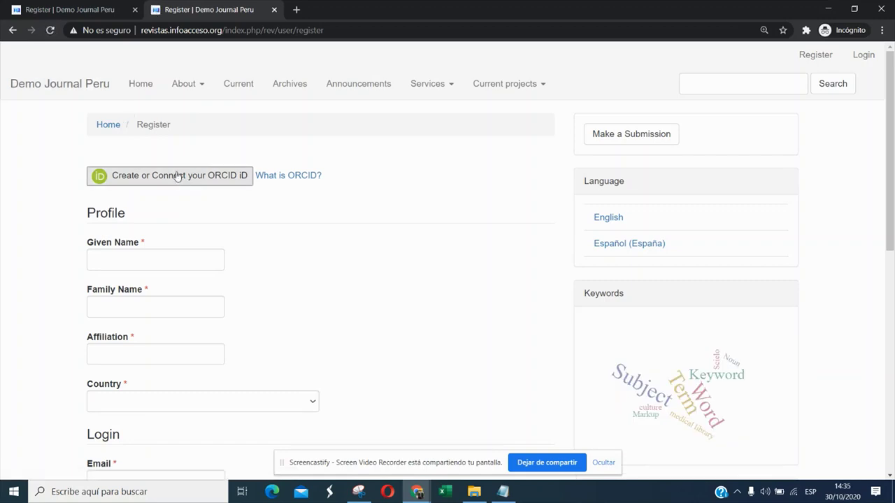
click(184, 179)
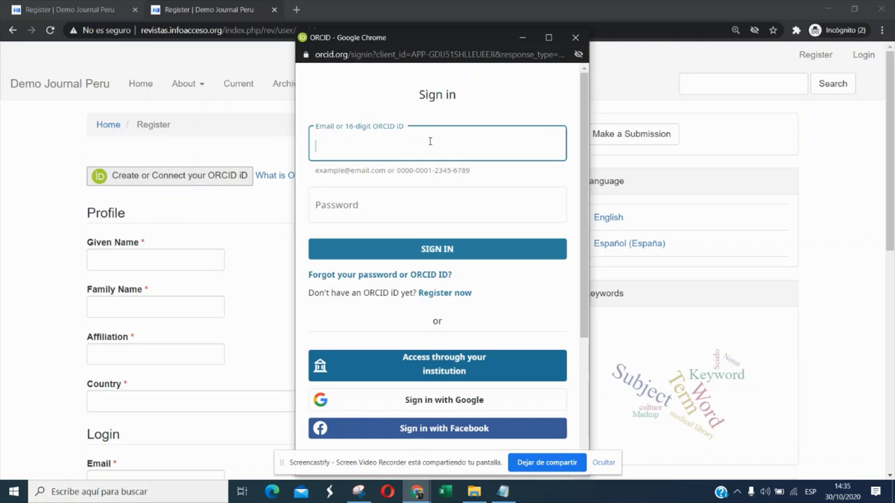
Sign in to ORCID with the account's e-mail and password to import the profile into the registration form.
click(431, 141)
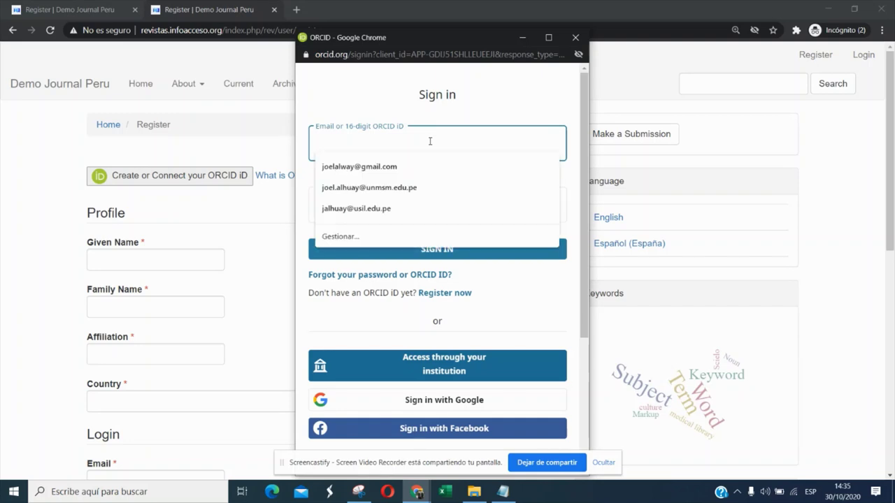
click(410, 167)
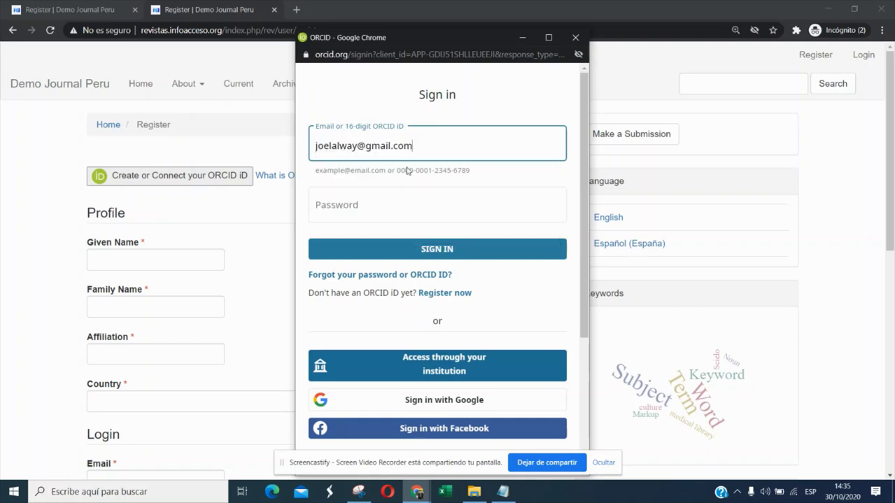
click(393, 200)
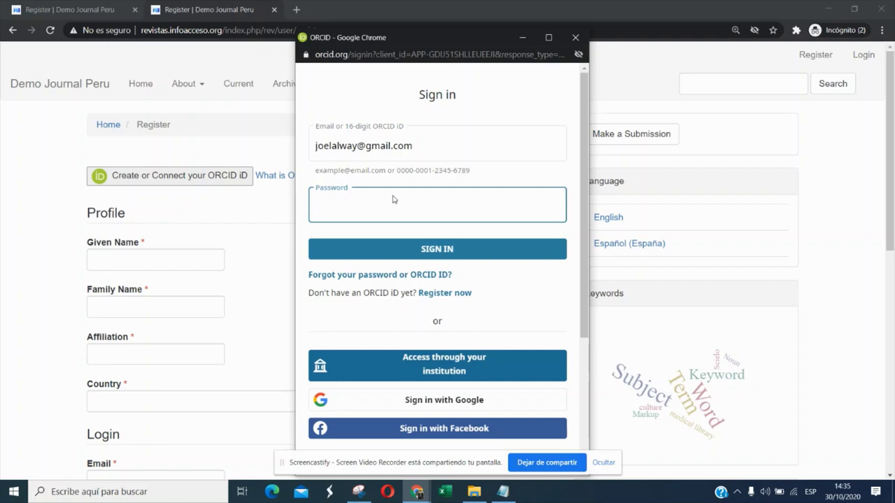
text(*)
click(405, 250)
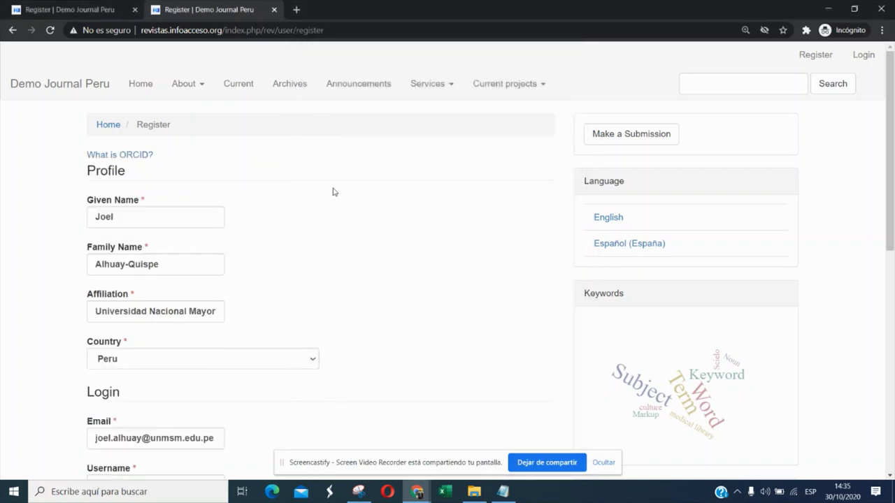
Review the imported profile data, fill in the saved username, and agree to data collection under the privacy statement.
scroll(237, 218, down, 3)
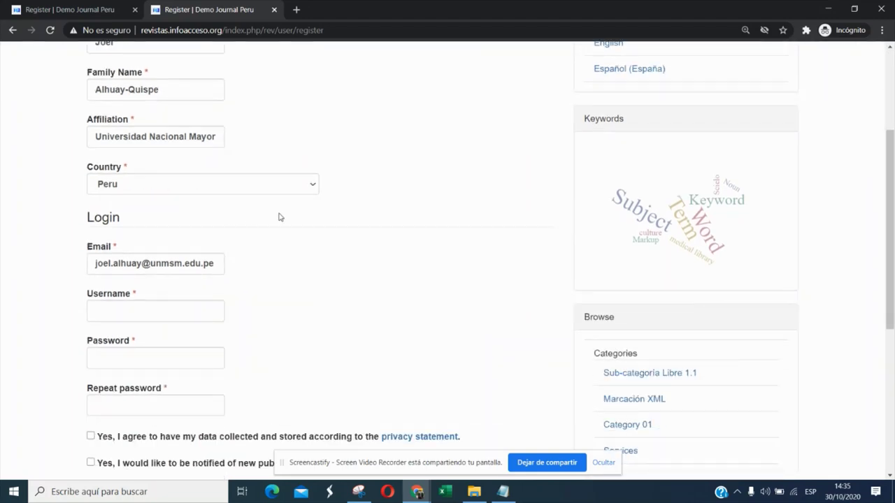
scroll(280, 218, down, 3)
scroll(280, 218, up, 5)
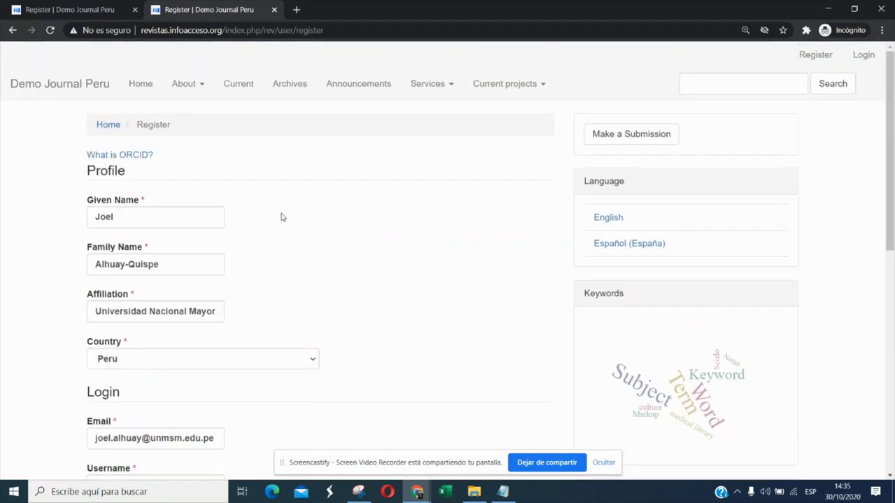
scroll(281, 217, down, 3)
scroll(143, 242, down, 1)
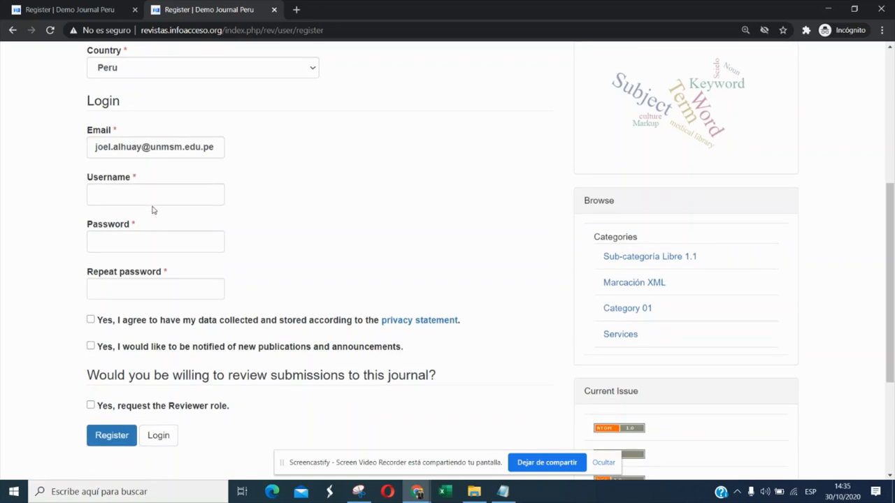
click(152, 204)
click(158, 221)
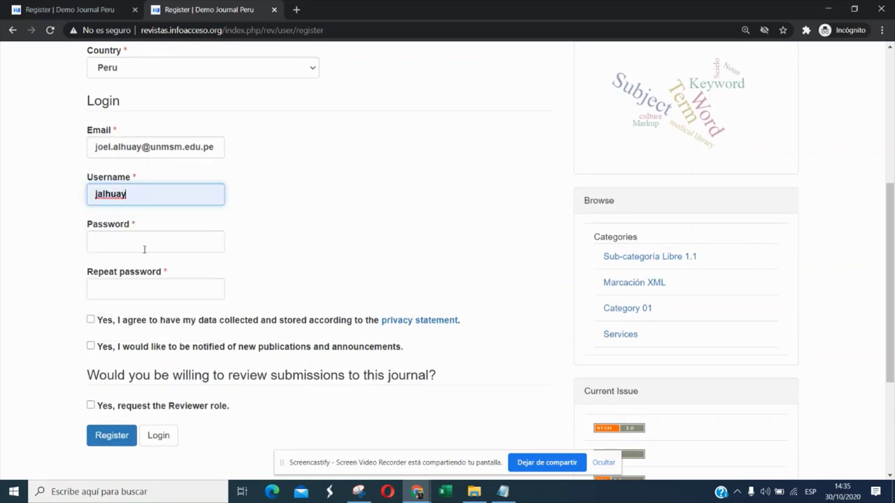
click(144, 250)
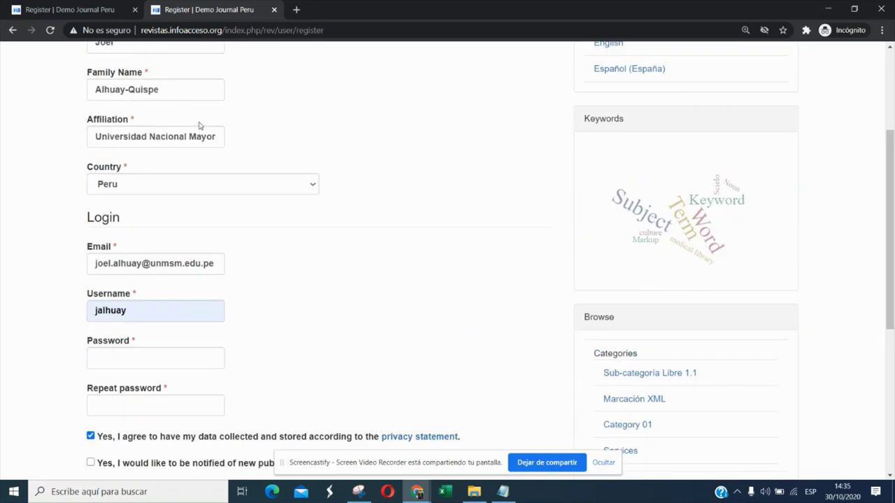
Switch to the browser window that holds the Website Settings, GitHub and ORCID pages.
mouse_move(421, 493)
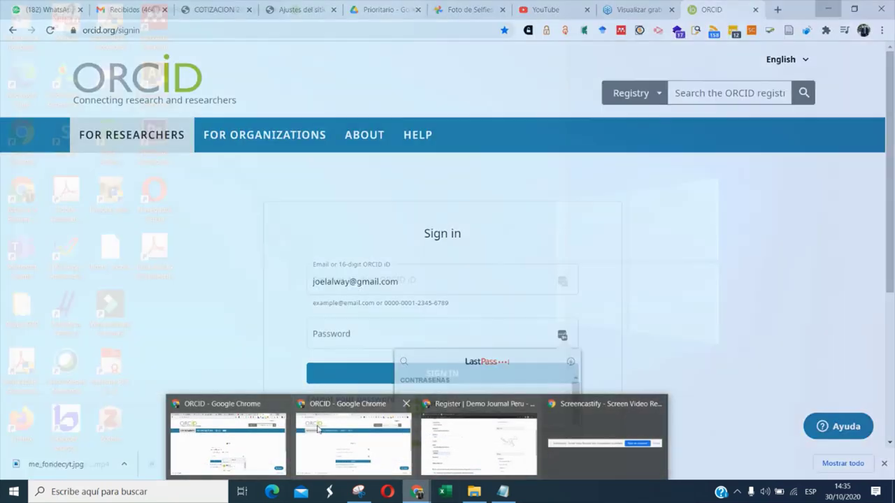
click(352, 429)
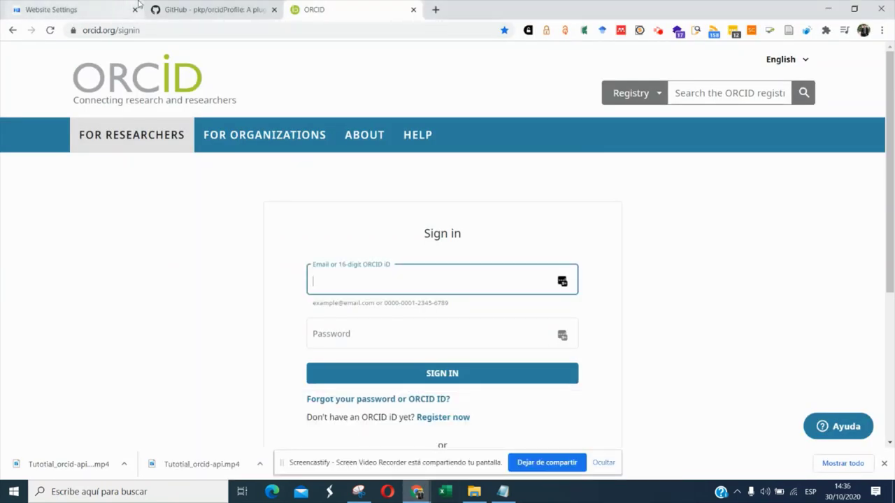